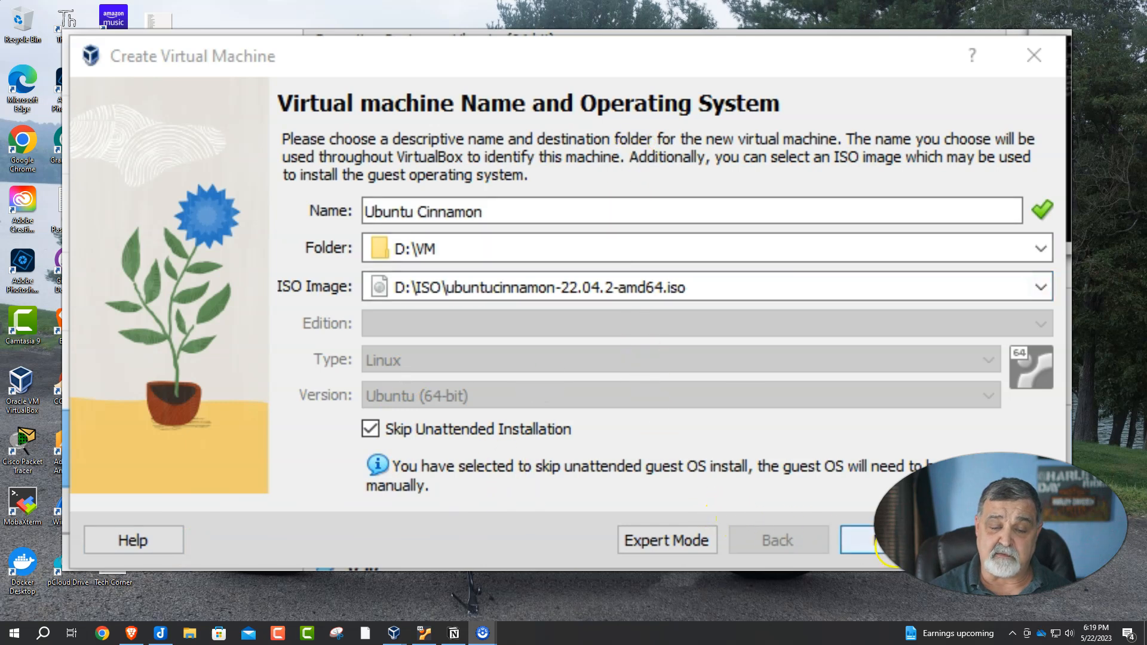
- Accept the Ubuntu Cinnamon name and ISO settings and give the new virtual machine 4096 MB of base memory
left_click(878, 543)
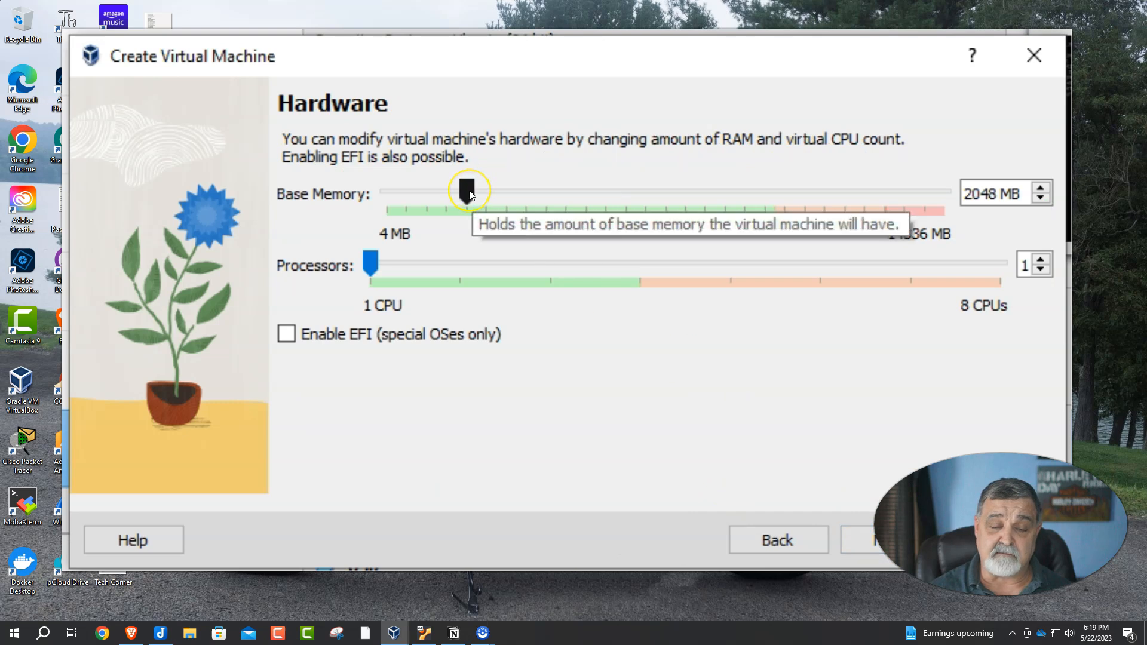
left_click_drag(469, 194, 553, 211)
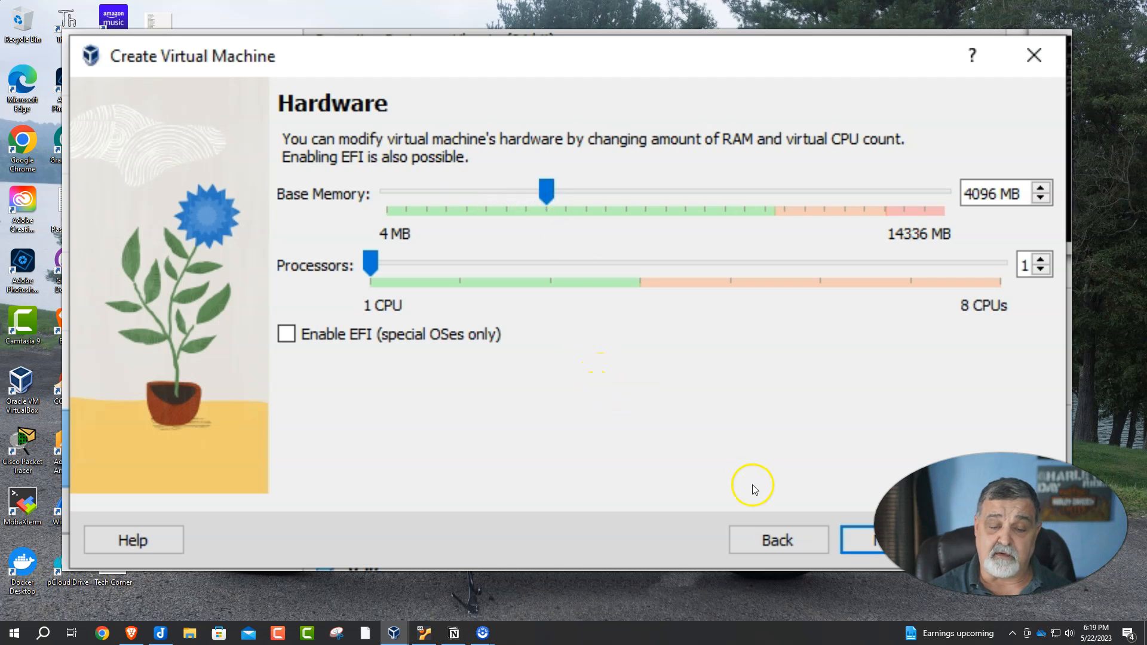
left_click(870, 538)
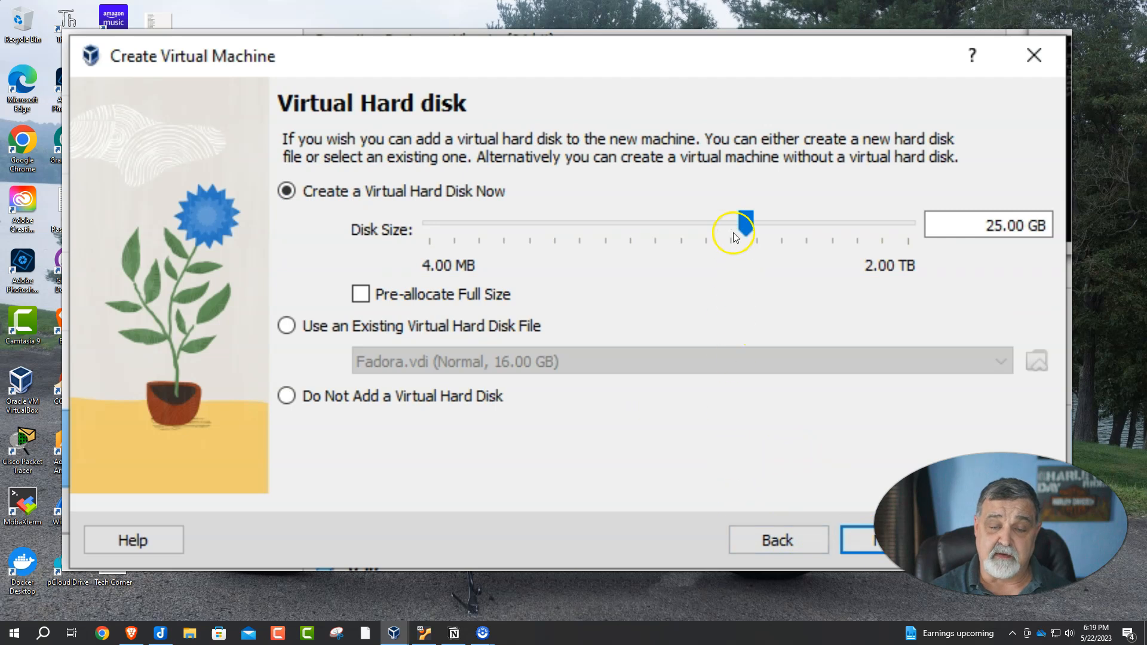
- Set the new virtual hard disk's size to 30 GB and finish creating the virtual machine
mouse_move(744, 216)
left_mouse_down()
mouse_move(774, 219)
mouse_move(745, 221)
left_mouse_up()
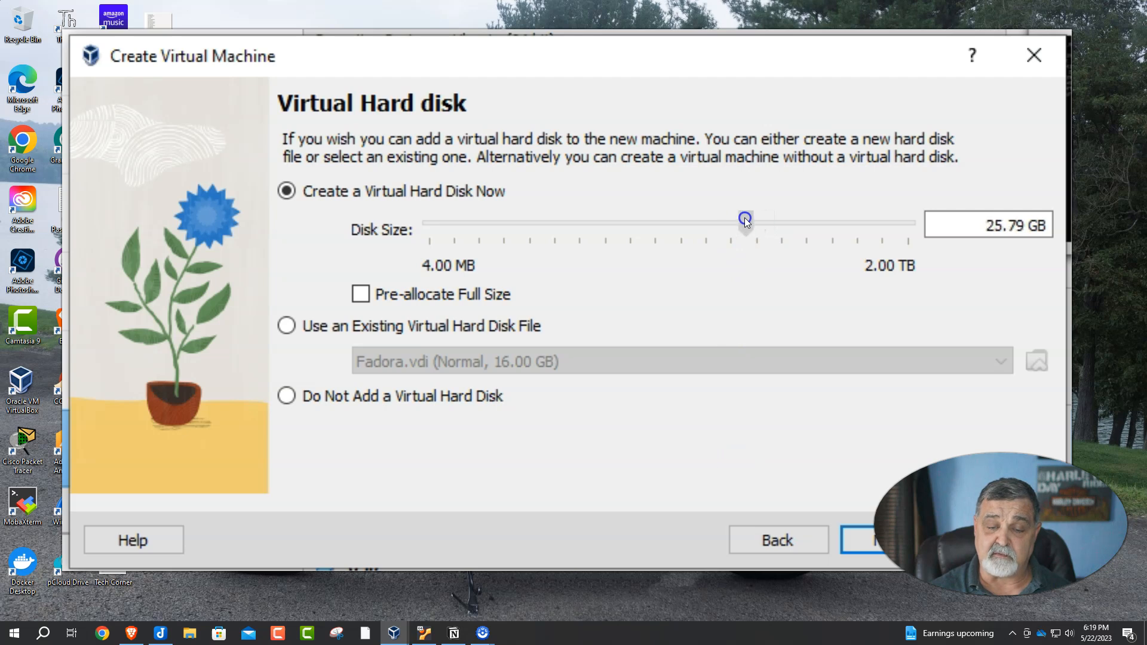
left_click(978, 233)
triple_click(976, 233)
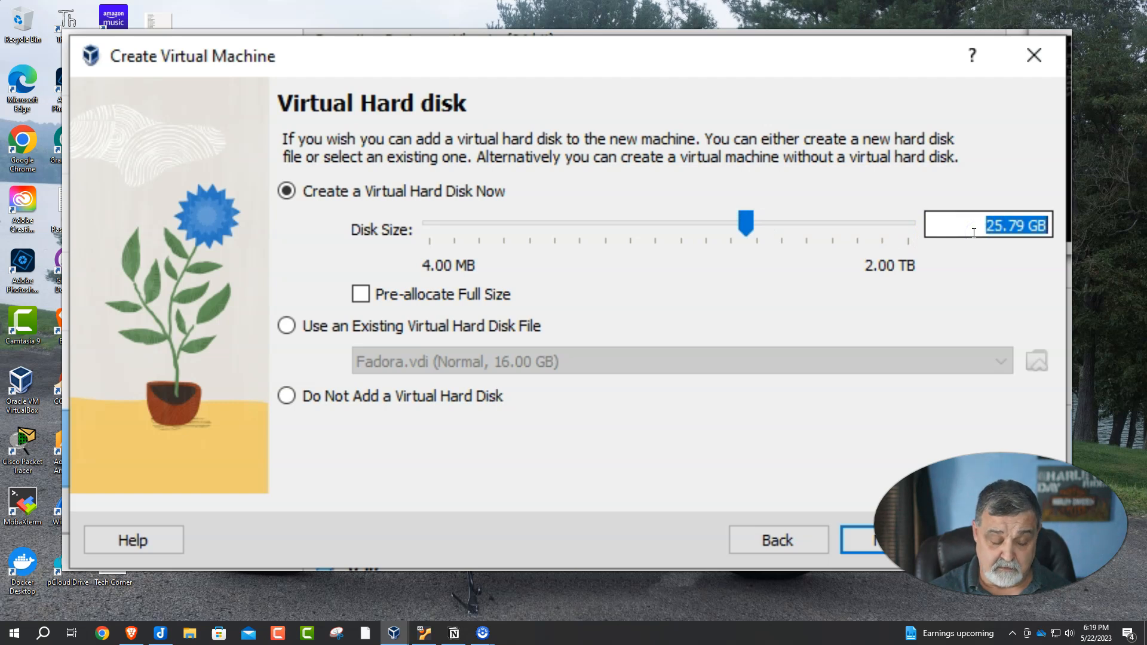
type("30")
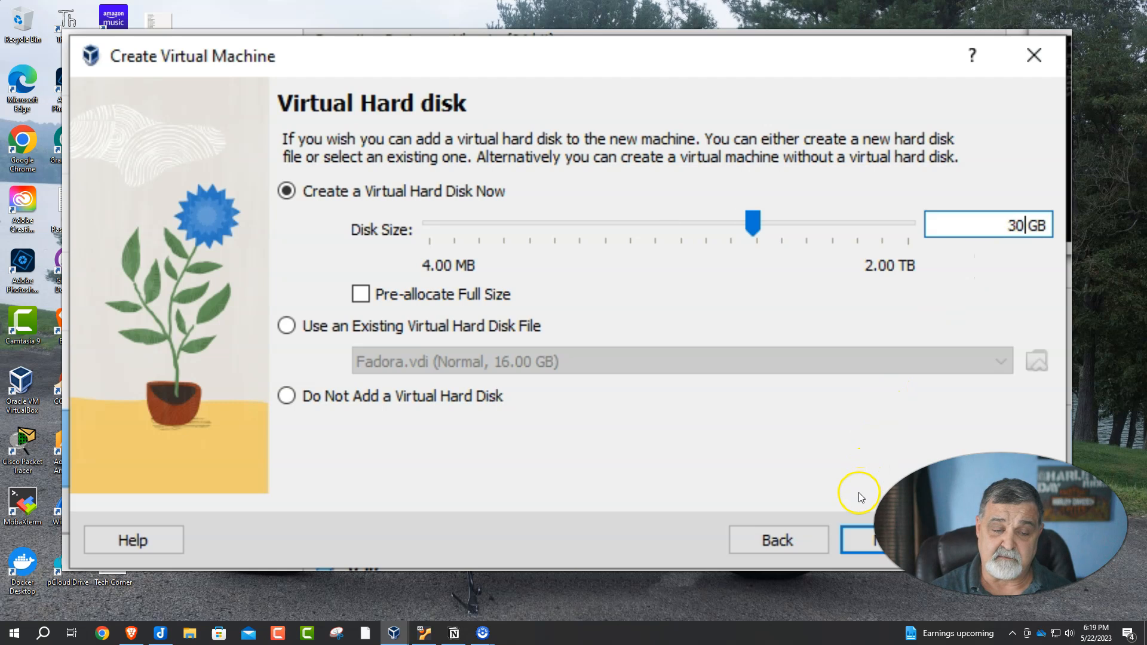
left_click(873, 541)
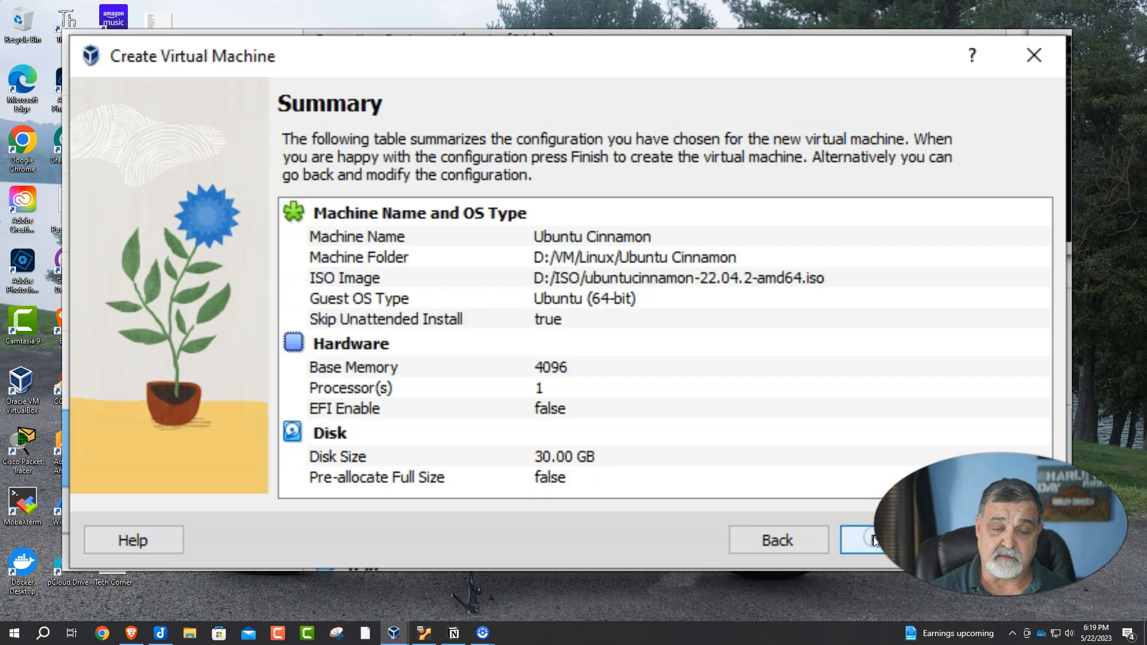
left_click(873, 541)
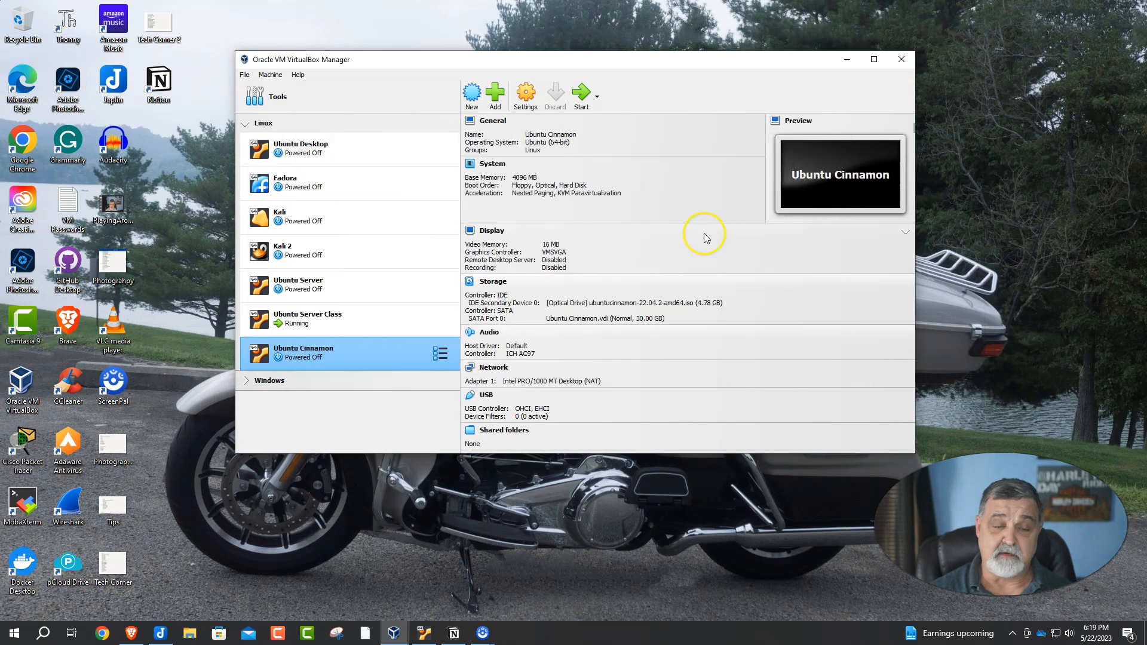
- Attach network Adapter 1 of the Ubuntu Cinnamon machine to a Bridged Adapter and save the settings
left_click(526, 96)
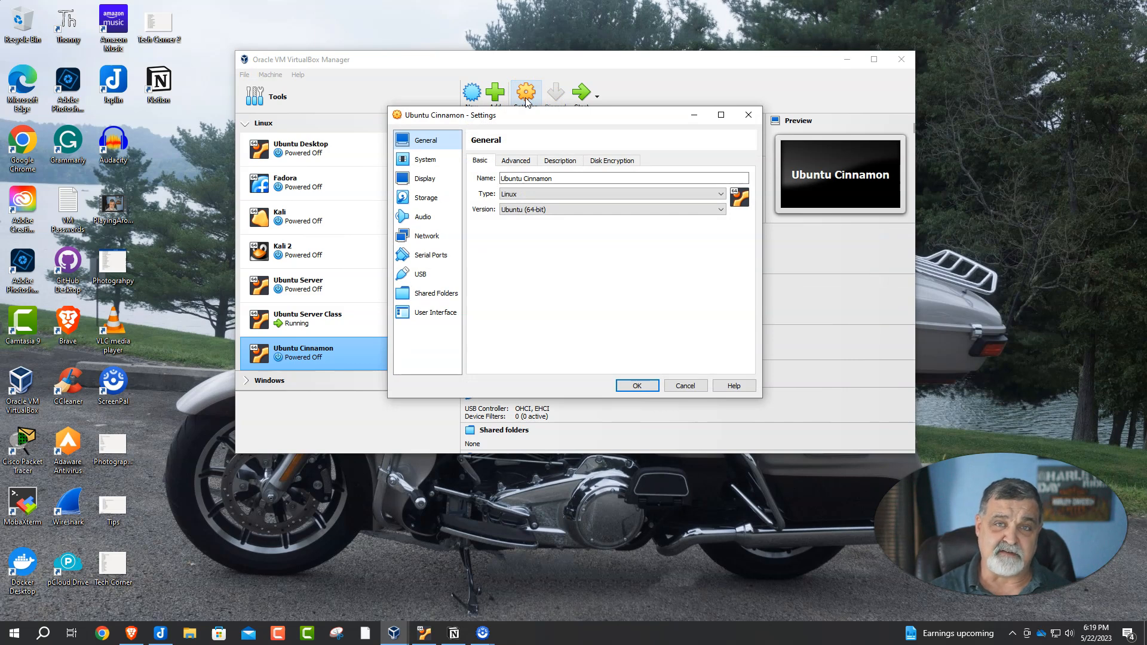
left_click(428, 236)
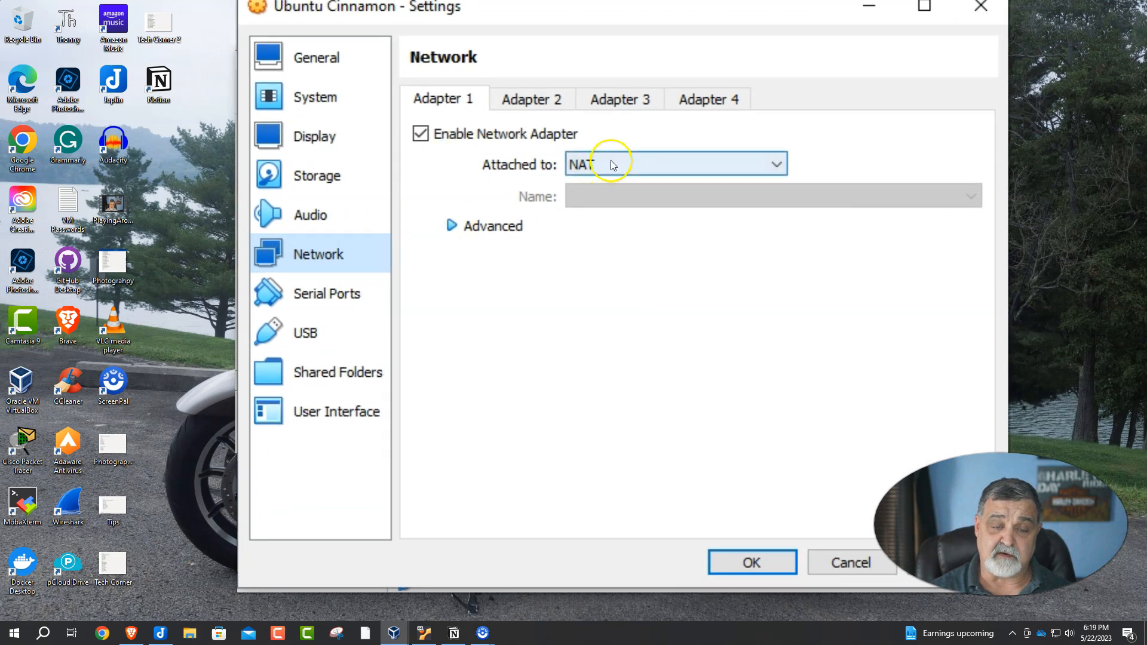
left_click(594, 175)
left_click(604, 199)
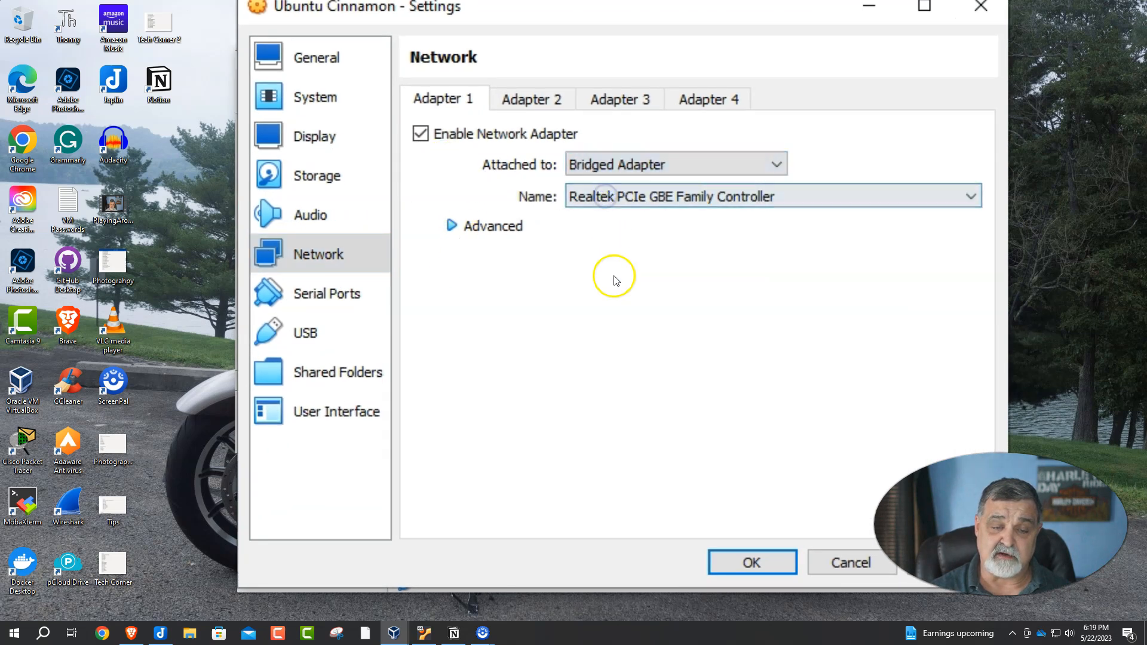
left_click(753, 565)
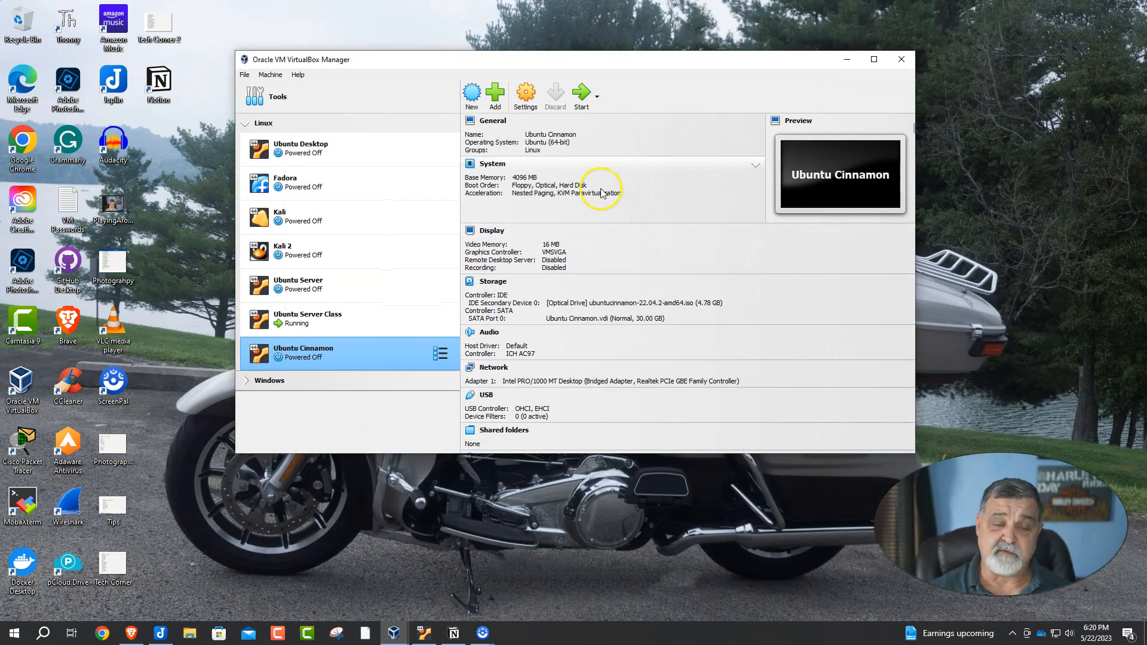
- Start the Ubuntu Cinnamon machine, clear the manager window and notifications out of the way, and boot the standard Ubuntu Cinnamon entry
left_click(581, 94)
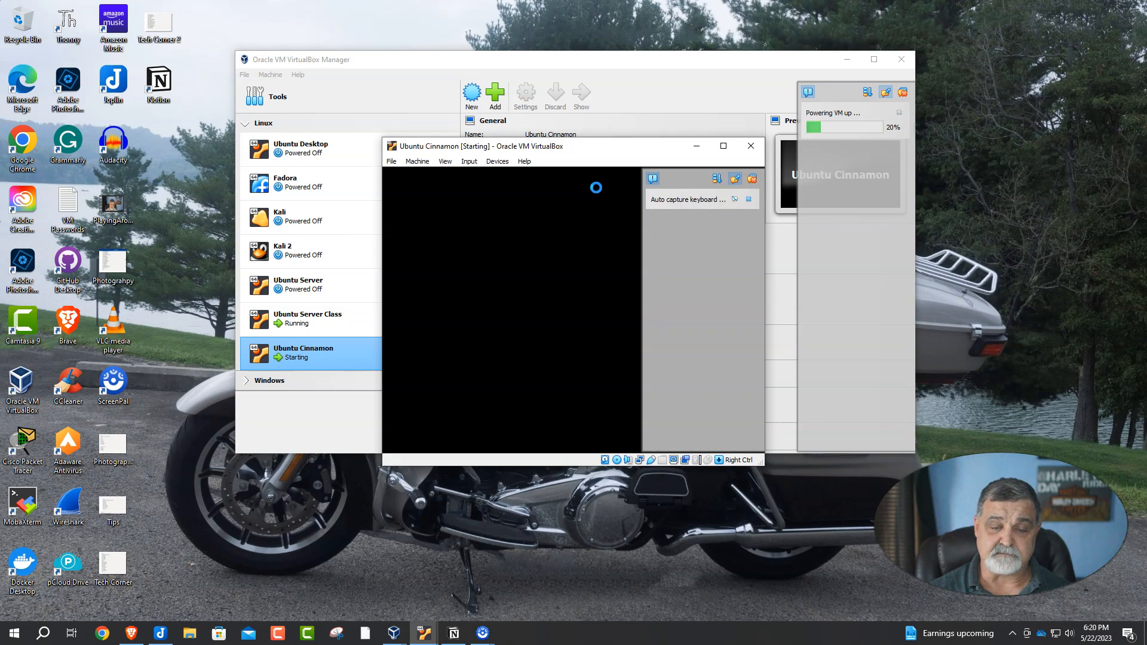
left_click(845, 62)
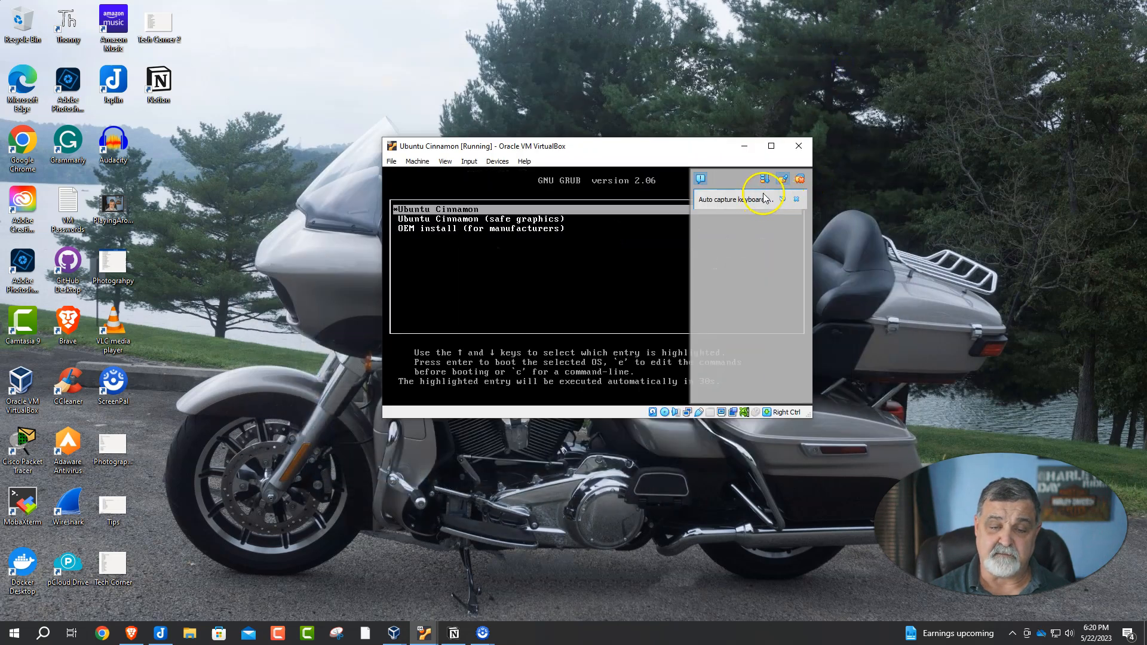
left_click(801, 179)
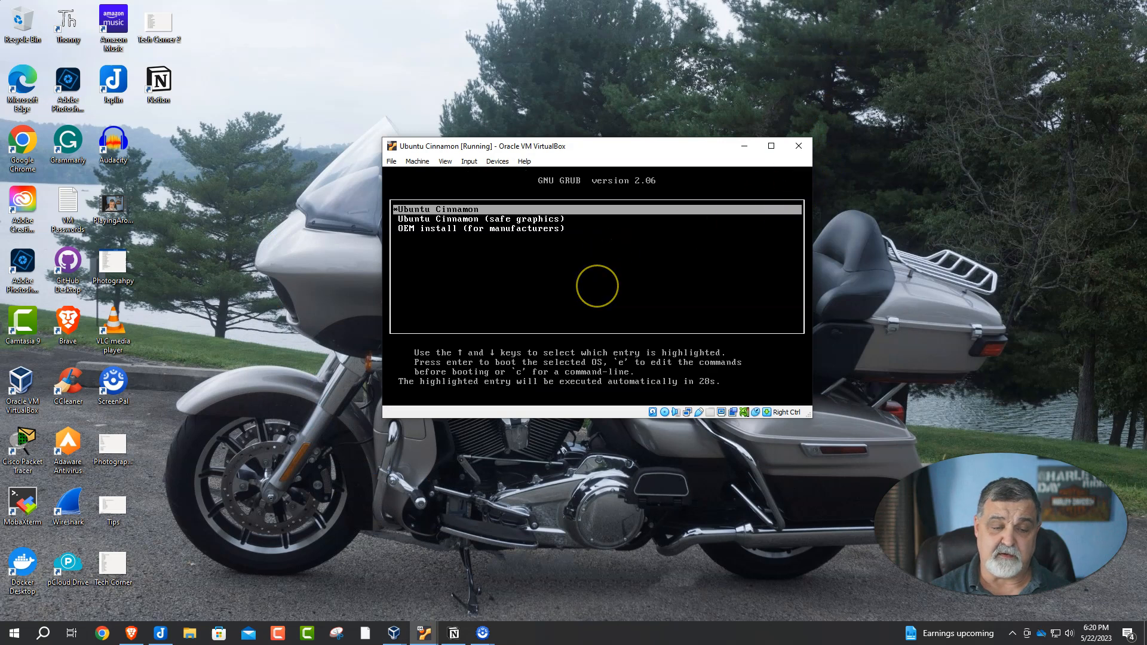
key("Return")
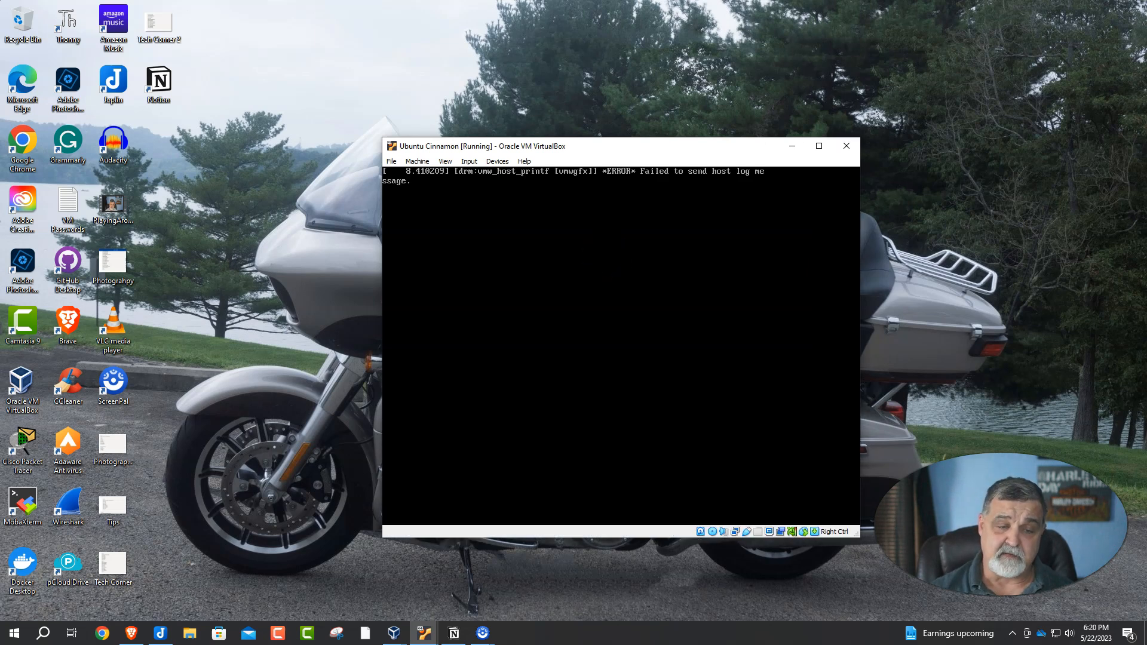
left_click_drag(644, 150, 582, 113)
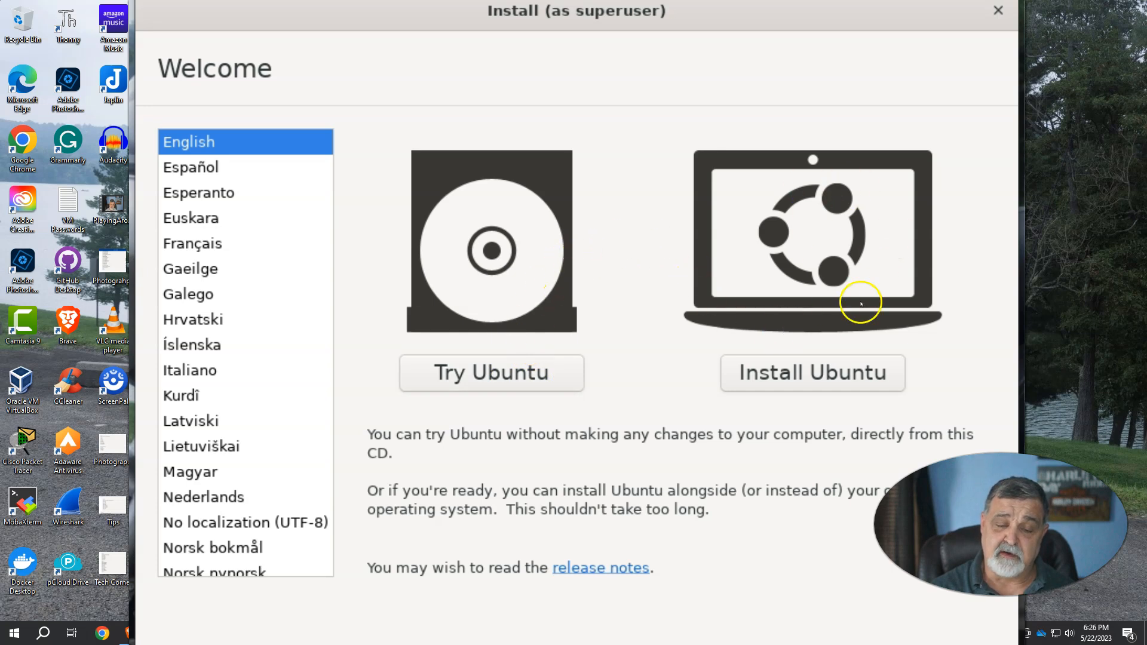
- Begin installing Ubuntu in English with the English (US) keyboard layout, choosing a normal installation that downloads updates
left_click(811, 374)
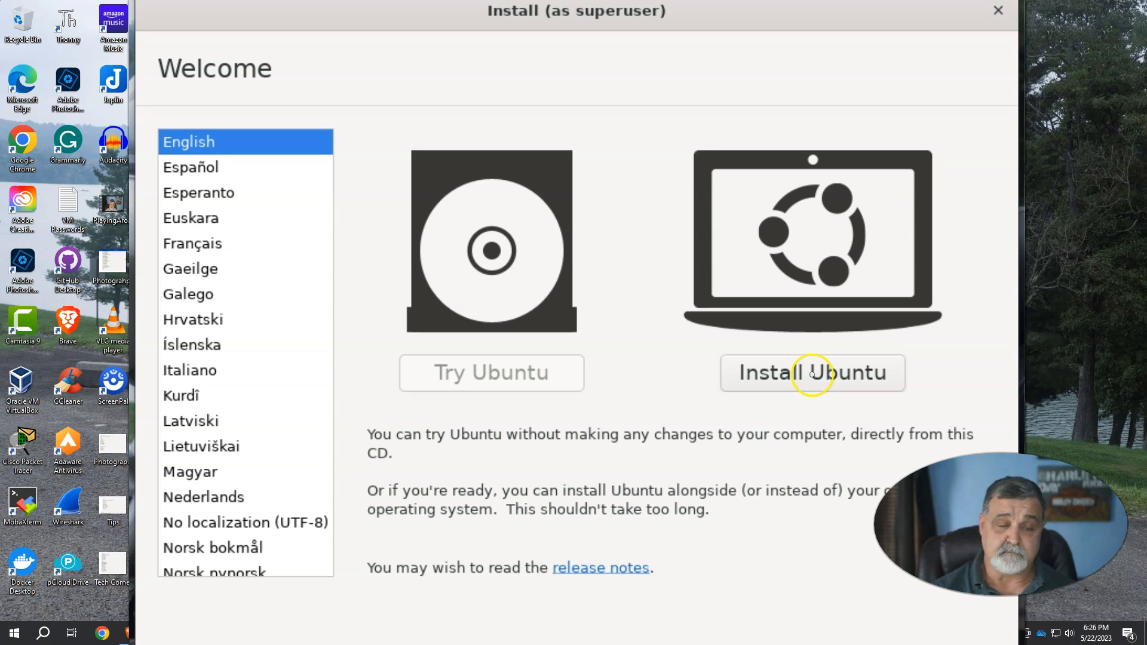
left_click(812, 374)
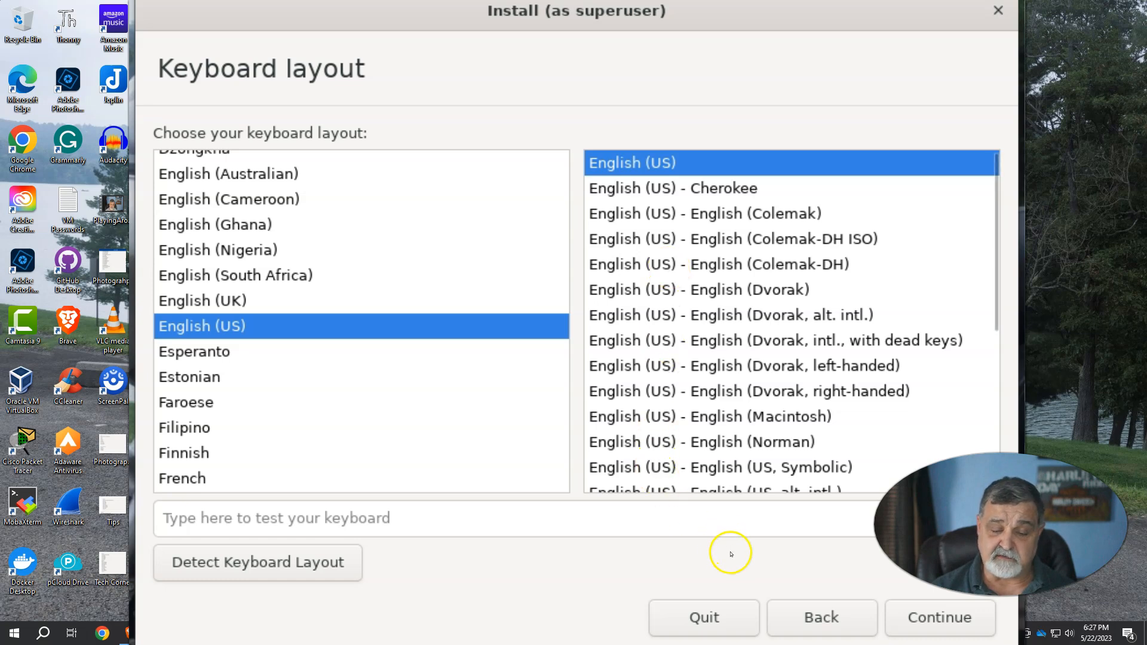
left_click(937, 619)
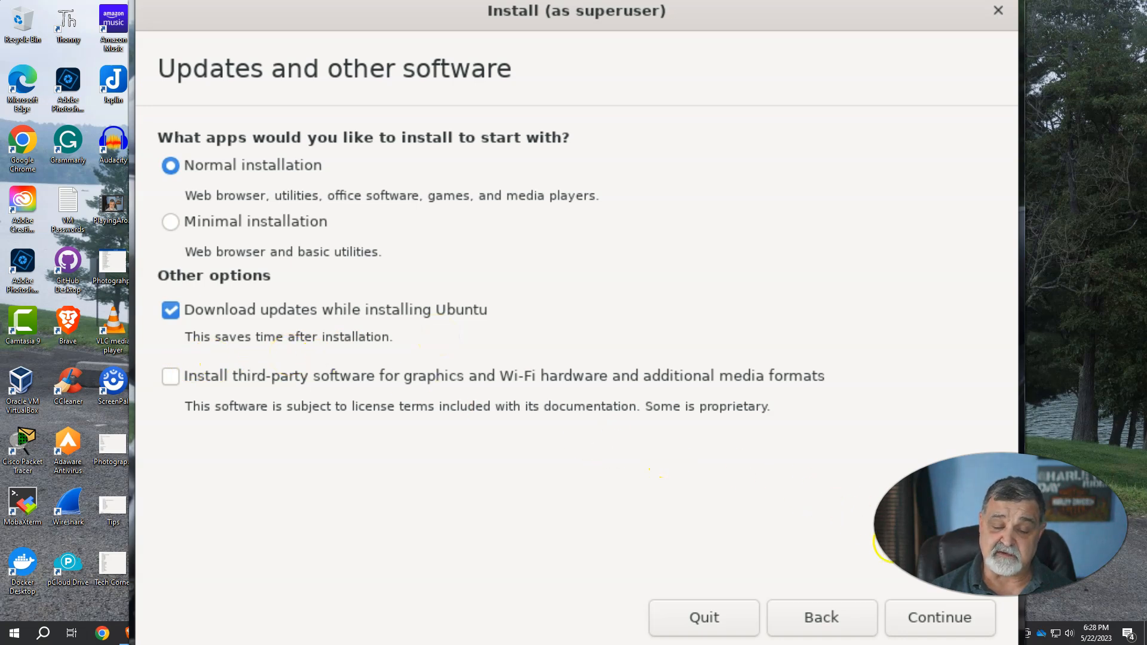
left_click(943, 615)
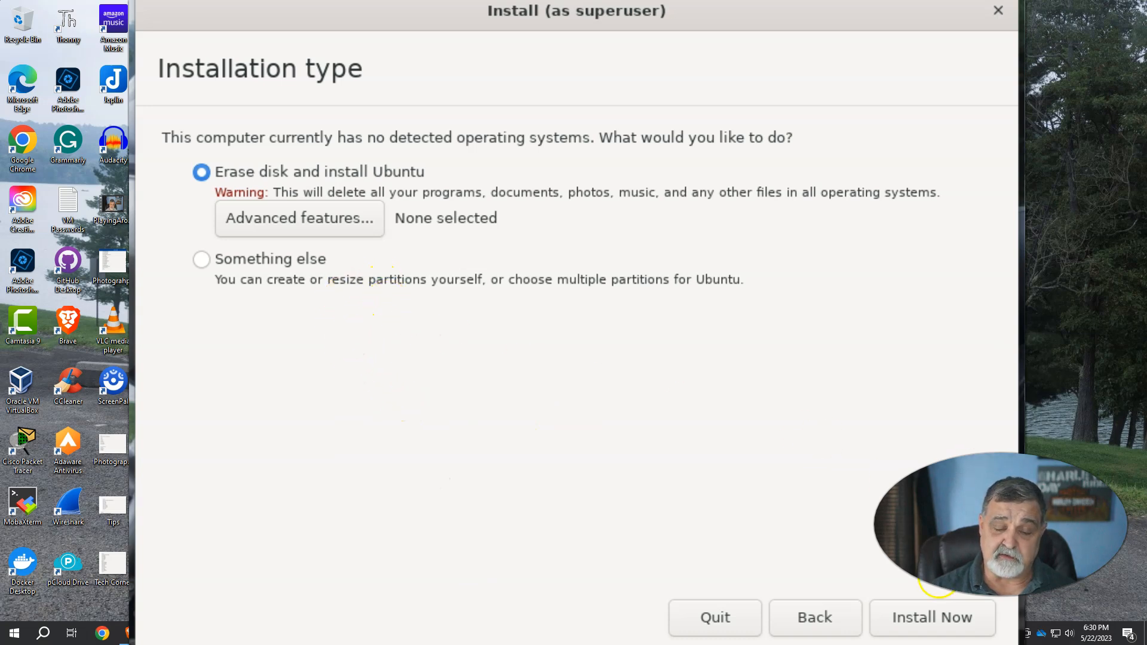
- Choose to erase the disk and install Ubuntu, approve writing the partition changes, and accept New York as the location
left_click(928, 615)
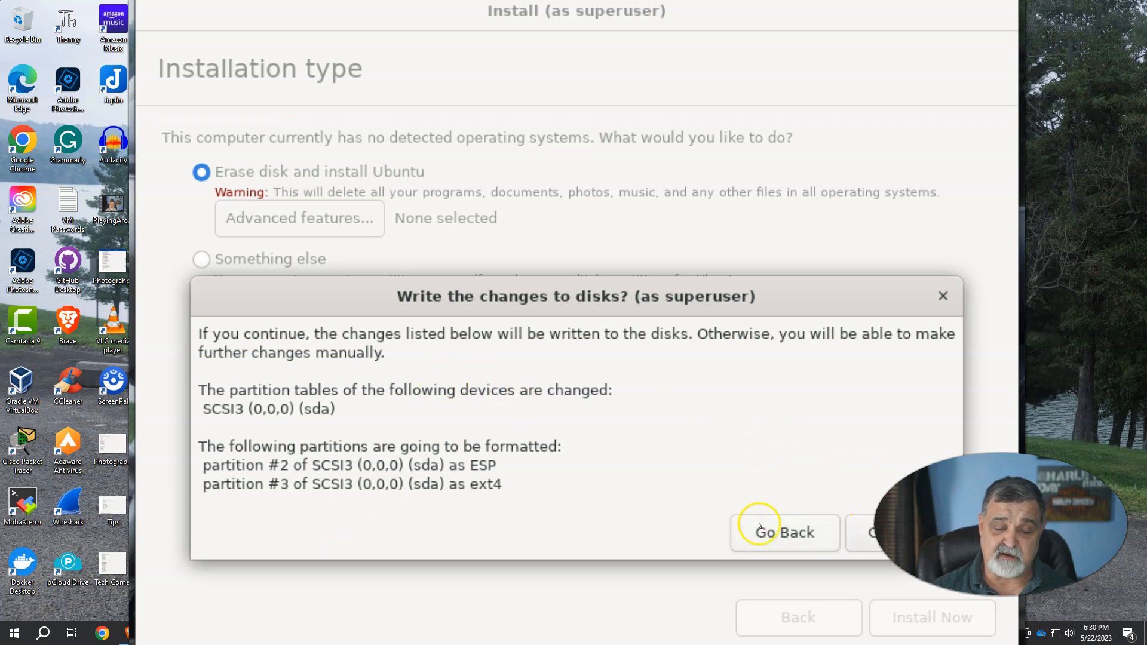
left_click(866, 533)
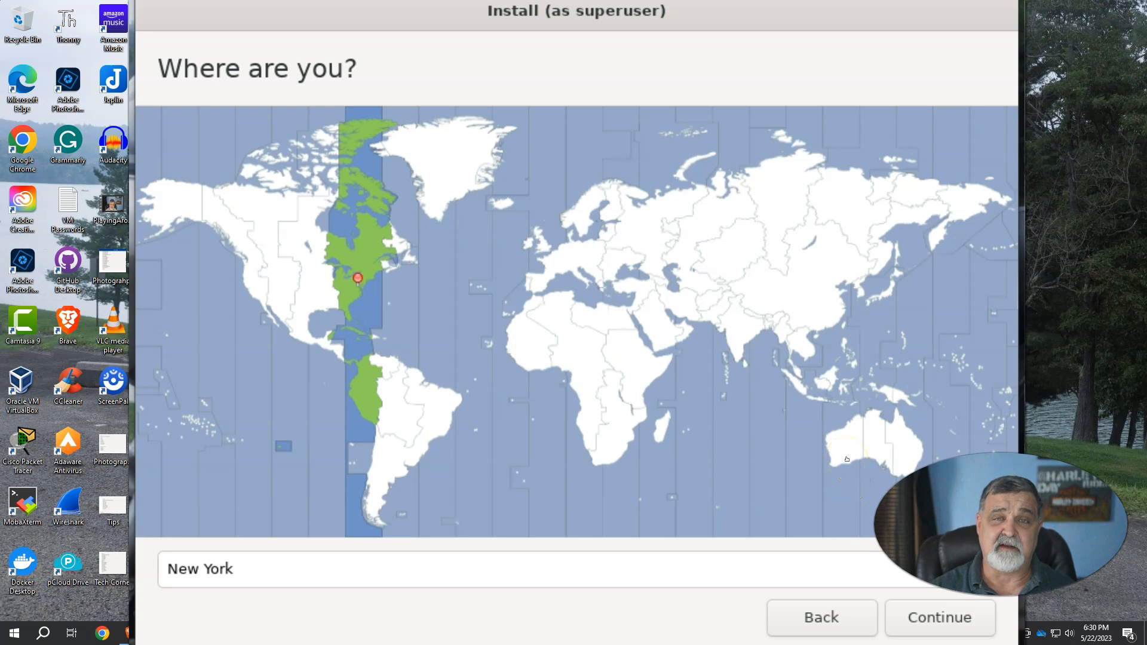
left_click(937, 623)
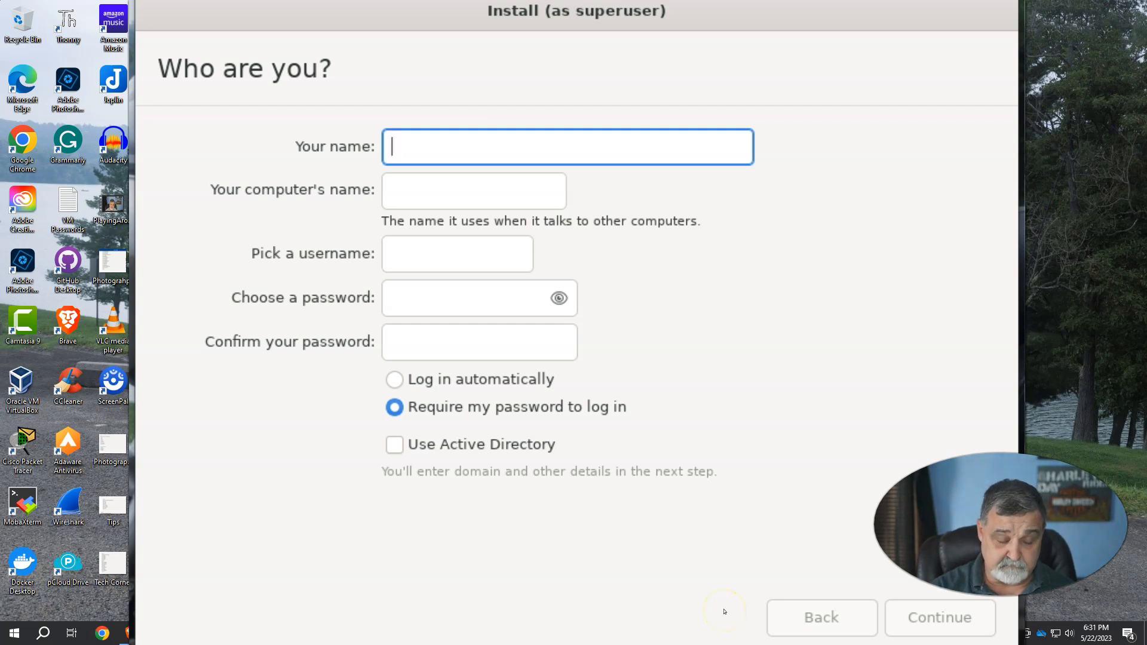
- Enter the user's first name and replace the VirtualBox part of the computer's name with ubuntucinnamon
type("Jack")
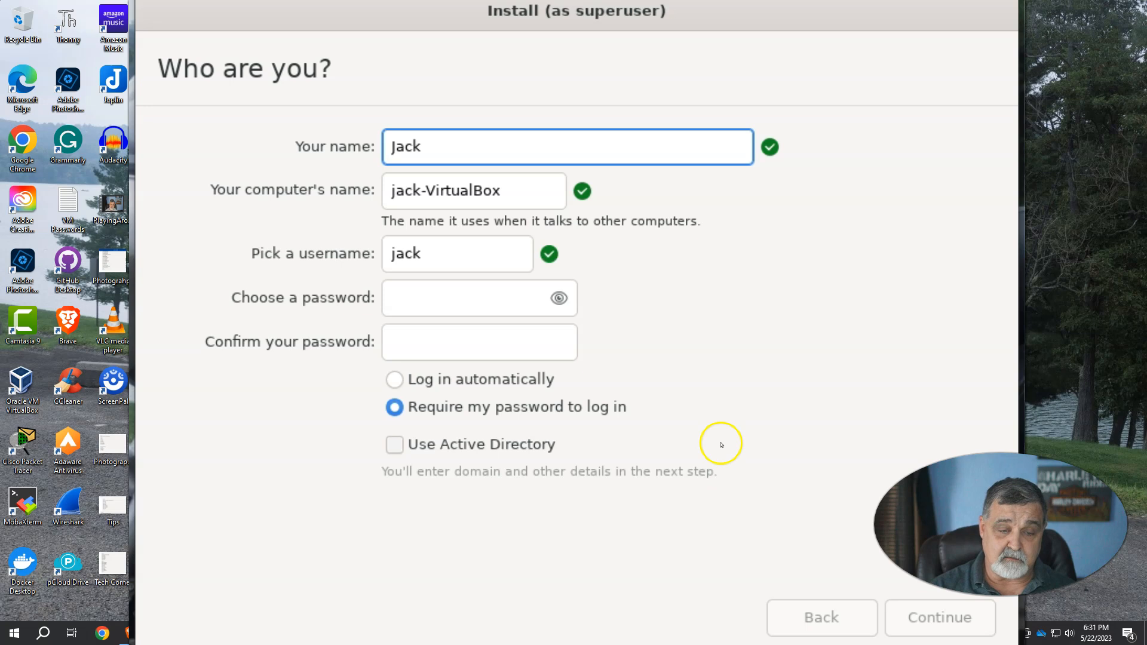
left_click(500, 189)
left_click_drag(508, 189, 426, 191)
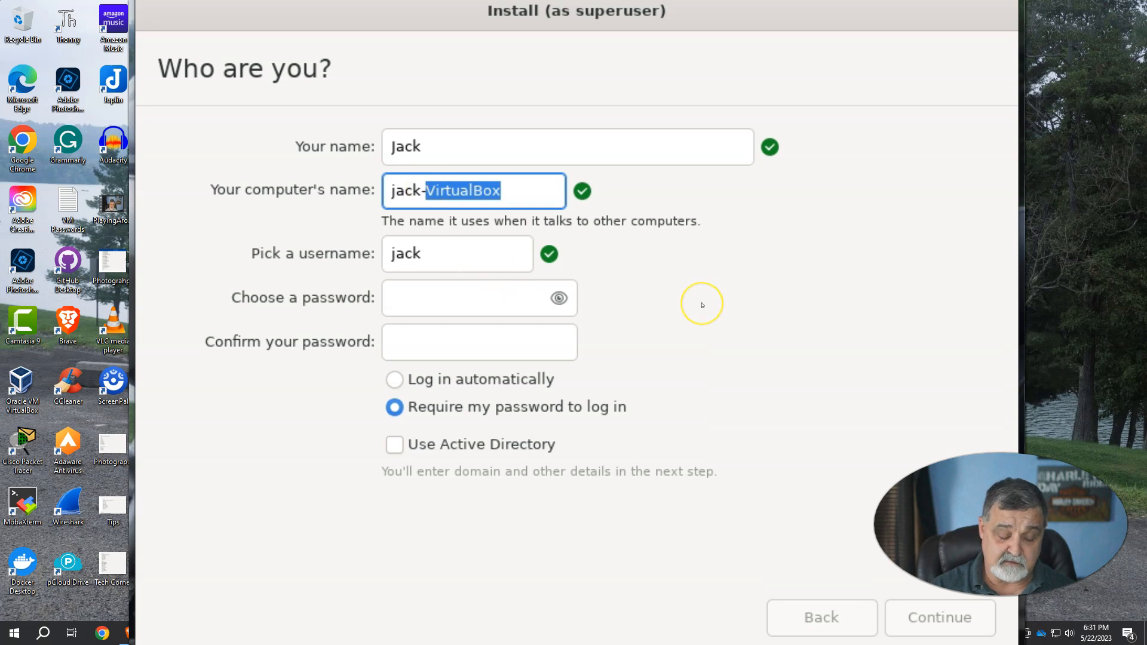
type("ubun")
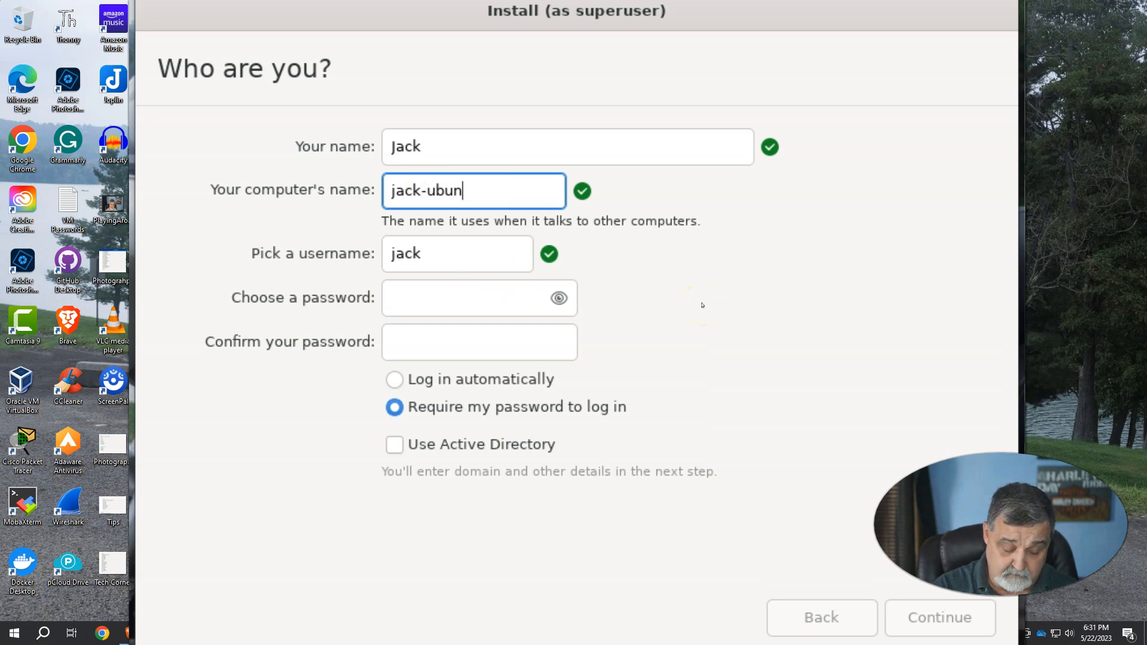
type("tu")
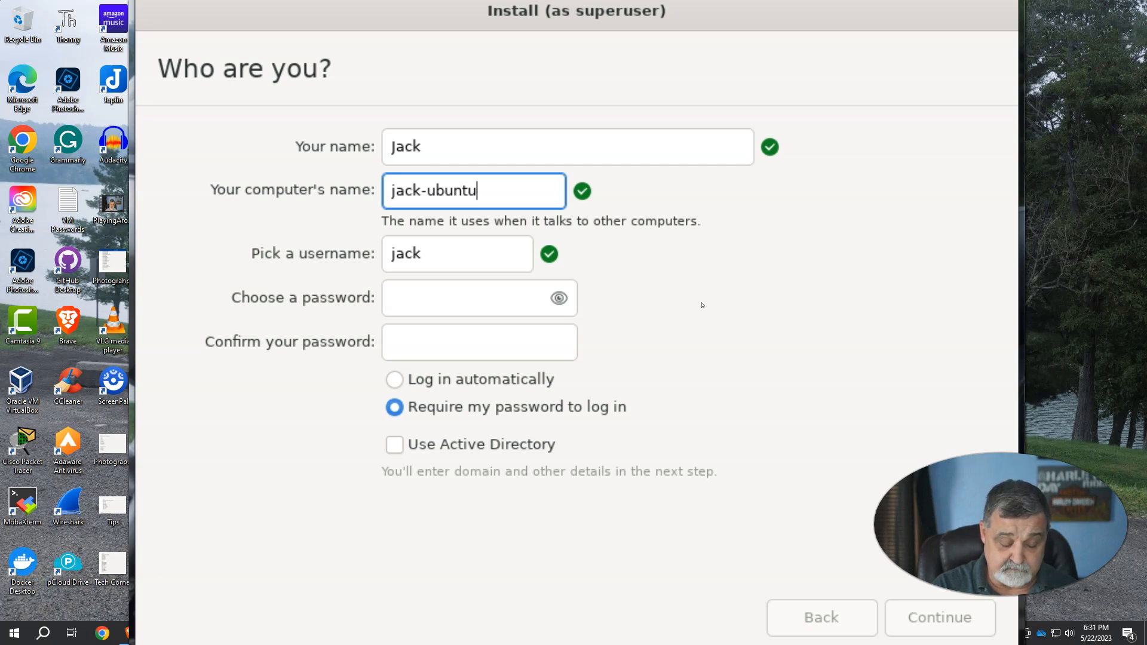
type("cin")
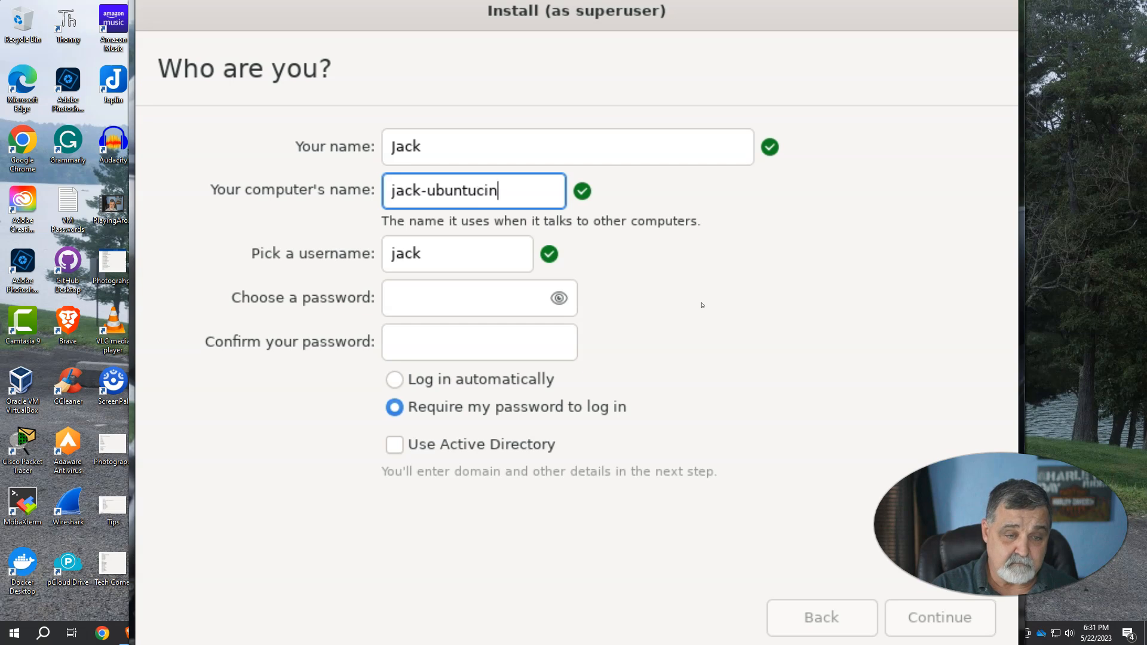
type("namon")
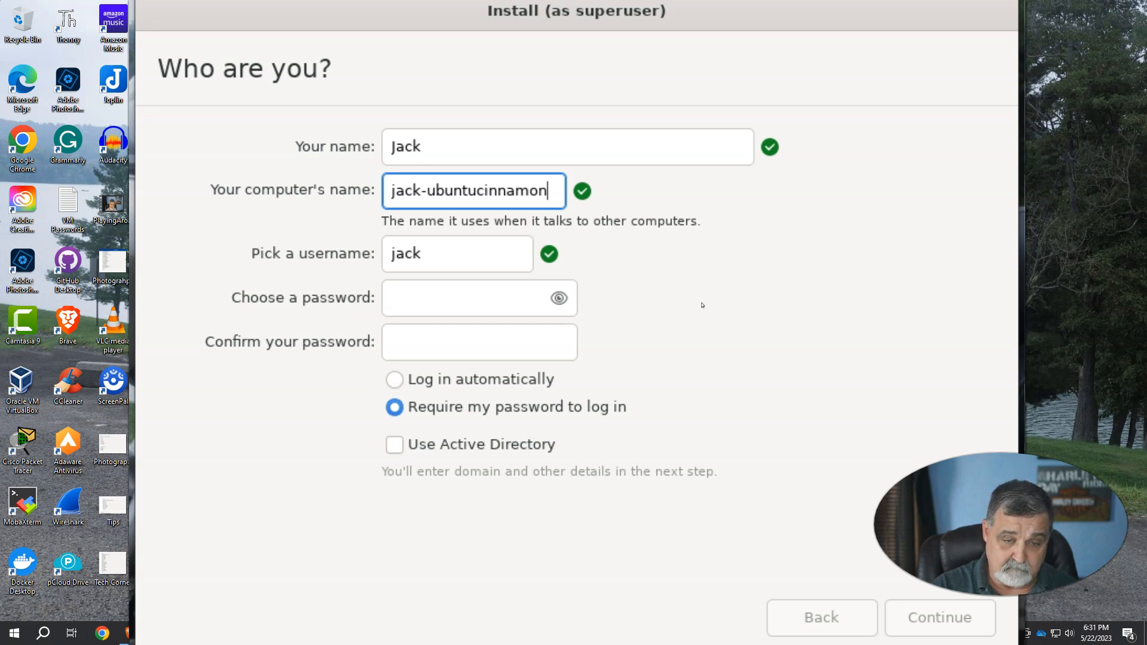
- Enter and confirm the account password, keep the password required at login, and continue the installation
left_click(492, 299)
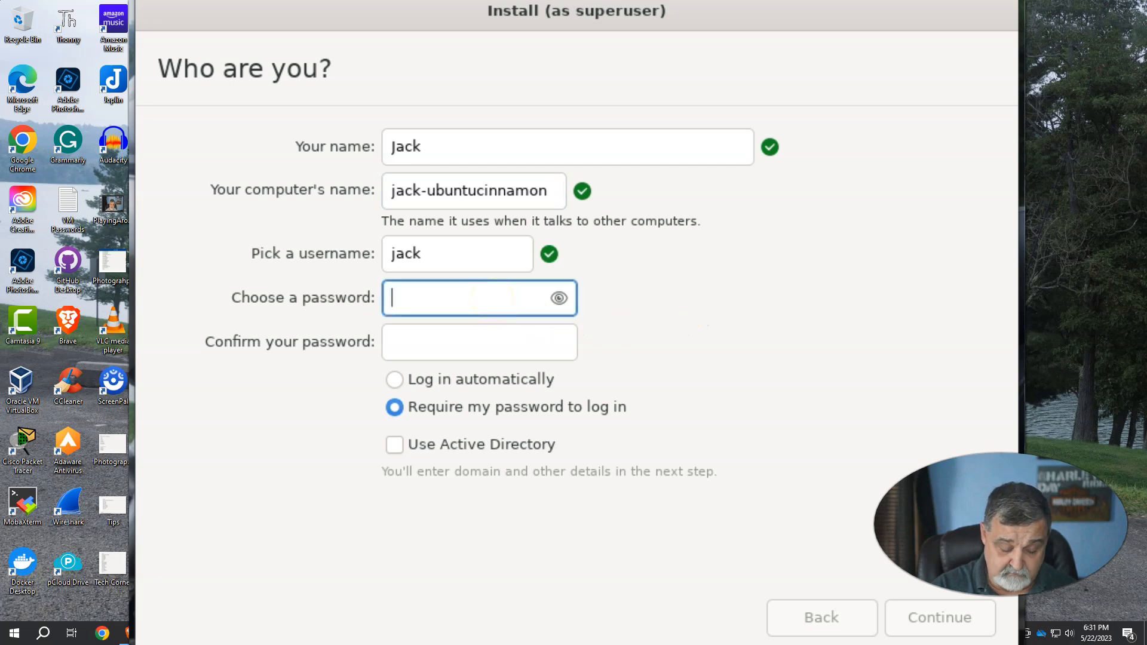
type("********")
left_click(499, 344)
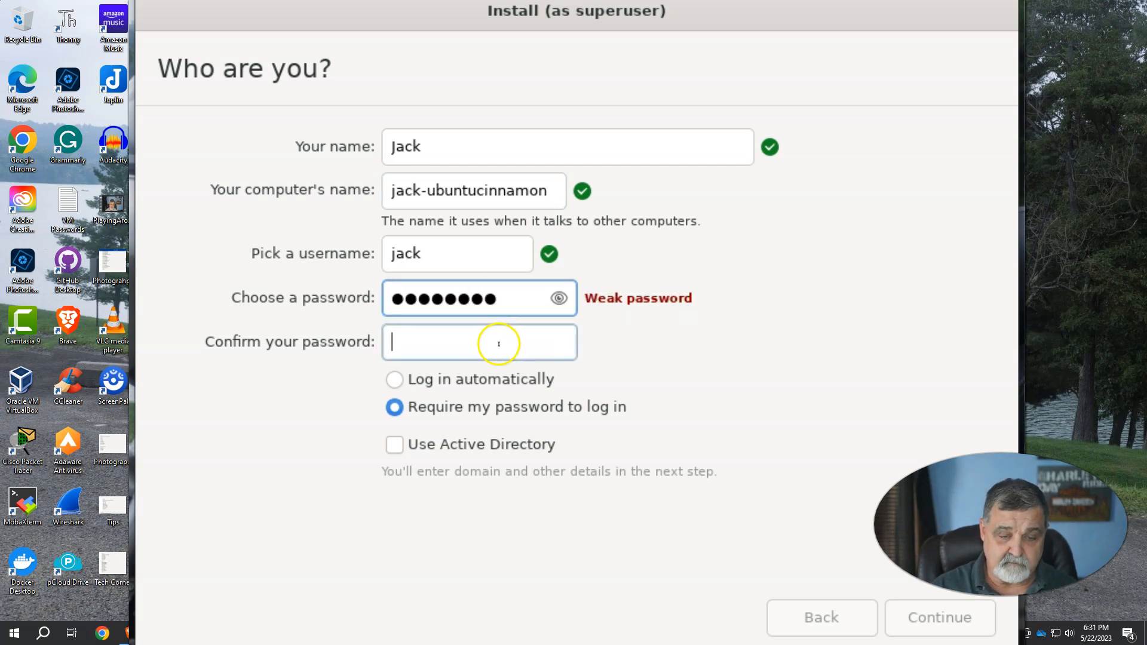
type("*******")
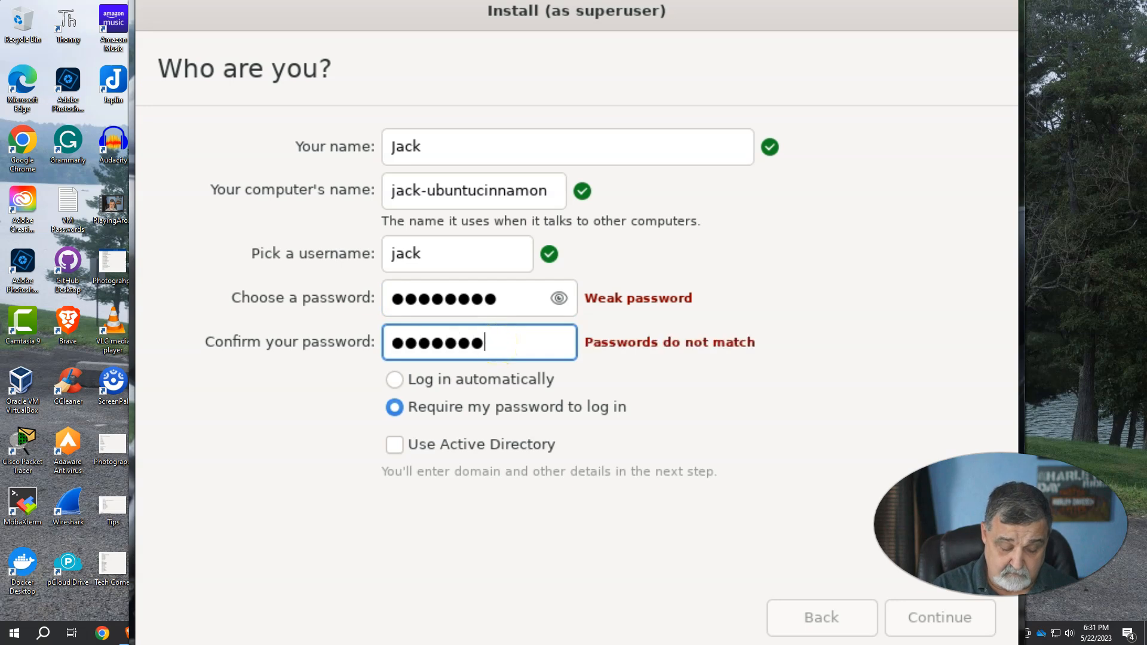
type("*")
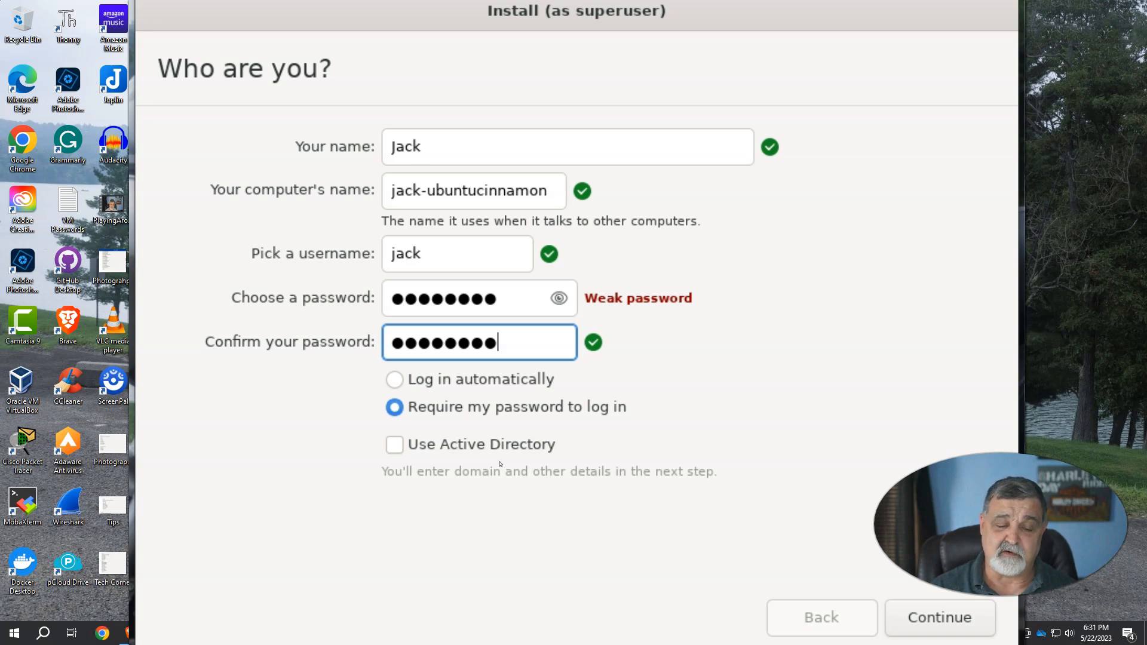
left_click(933, 619)
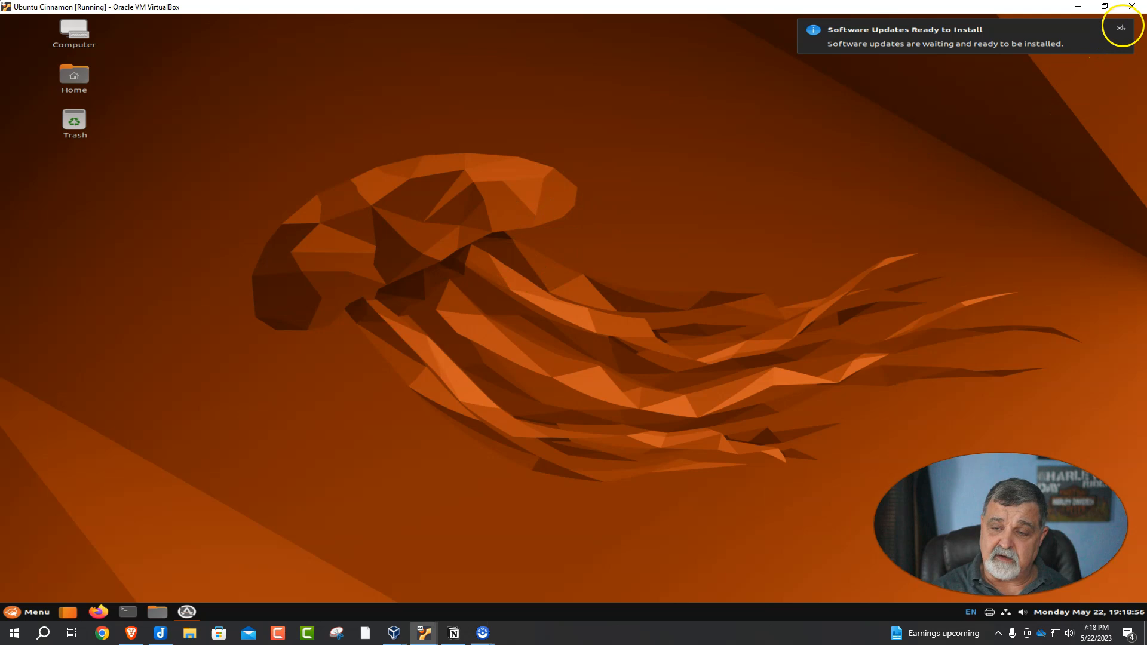
- Dismiss the software updates notification and browse the installed system's application categories, including Internet, Office, Preferences and Places
left_click(1120, 28)
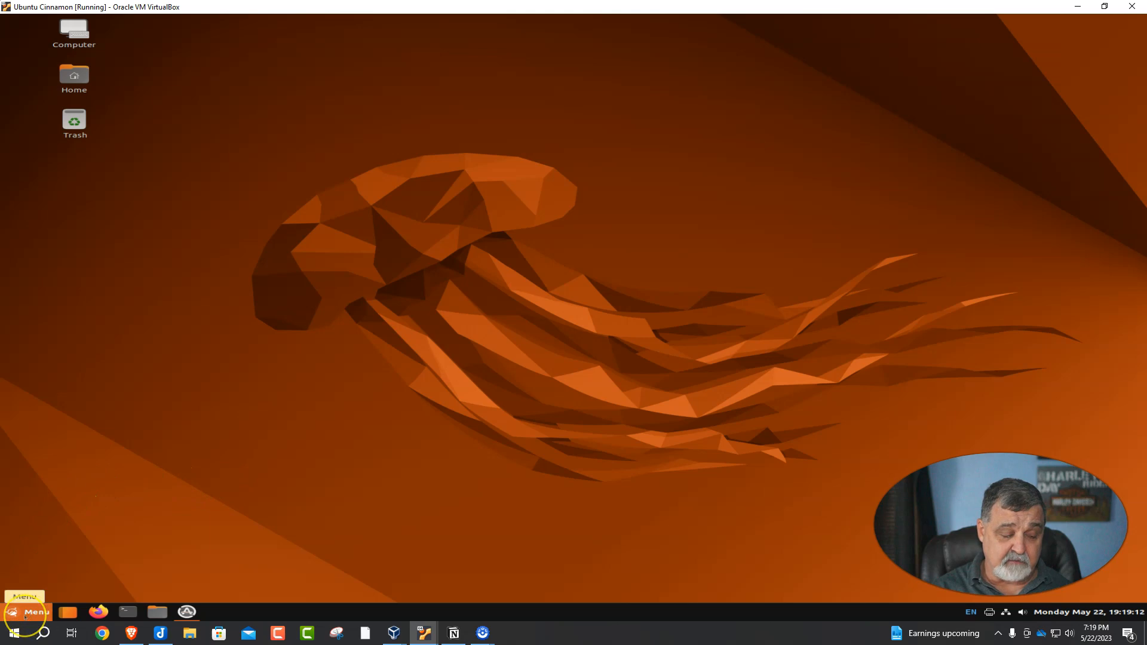
left_click(25, 615)
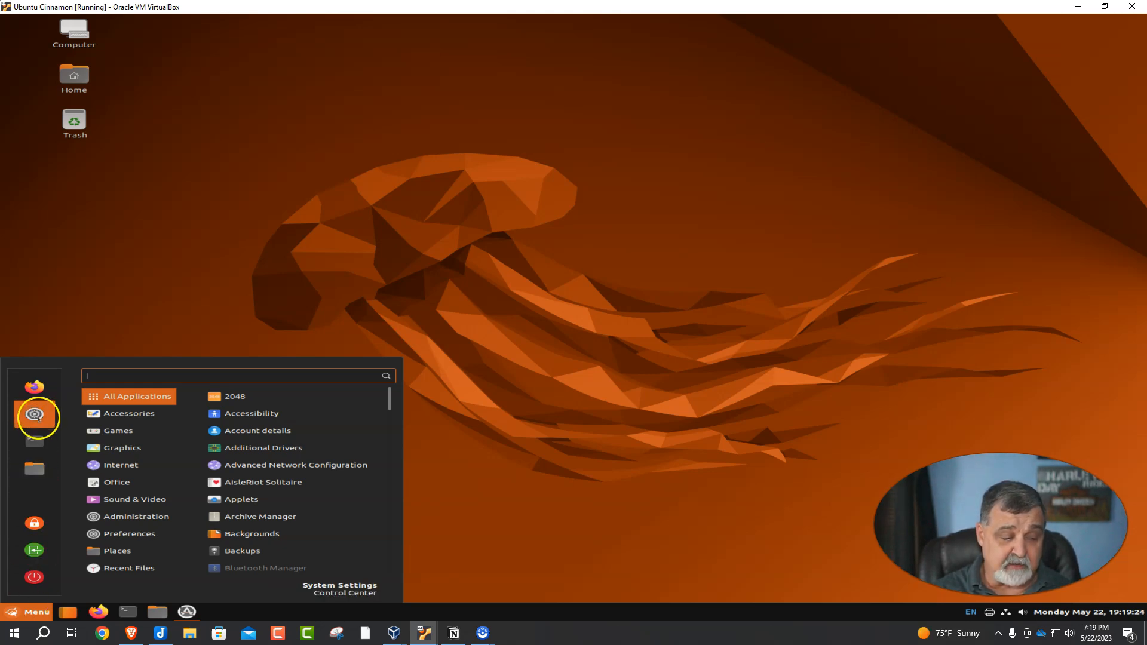
mouse_move(120, 414)
left_click(131, 462)
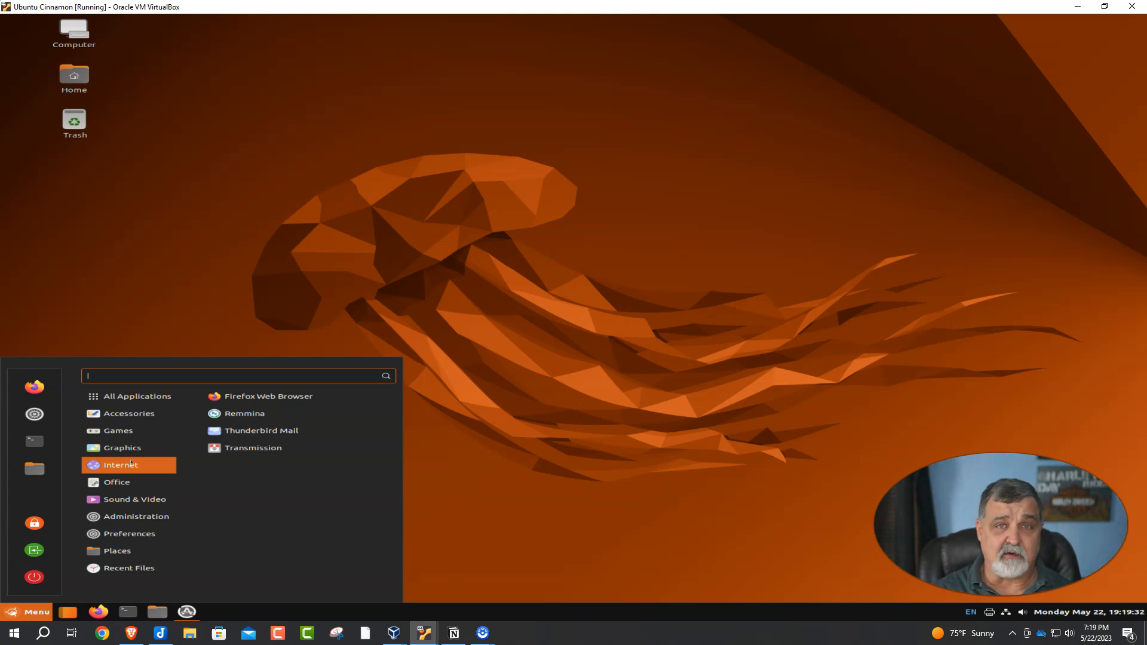
mouse_move(125, 483)
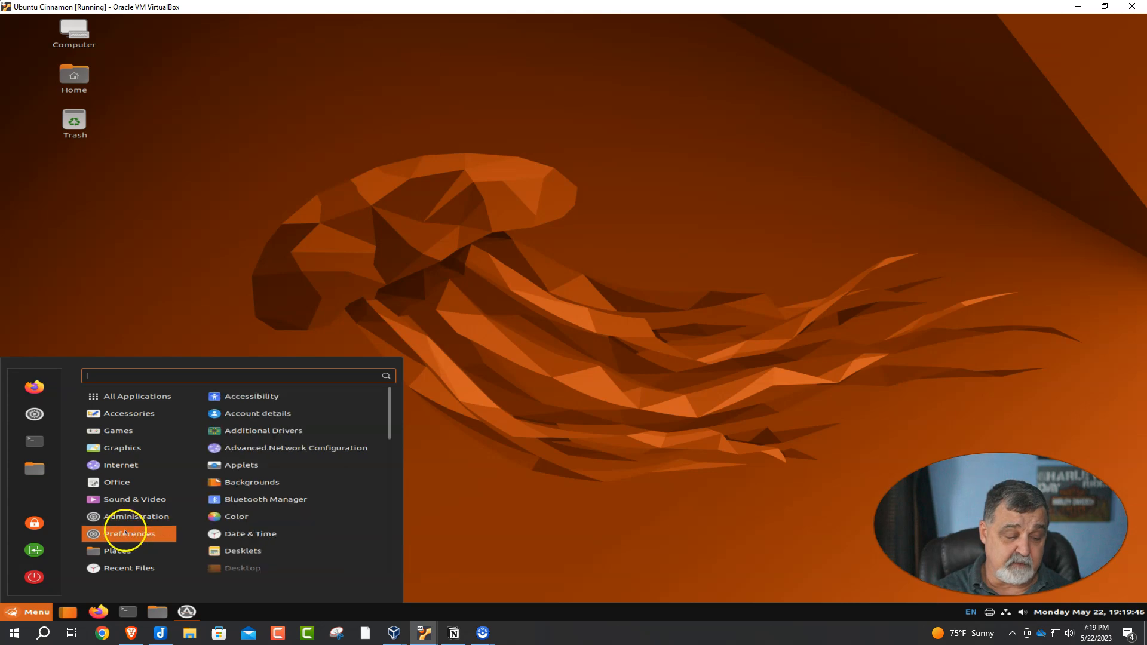
mouse_move(120, 554)
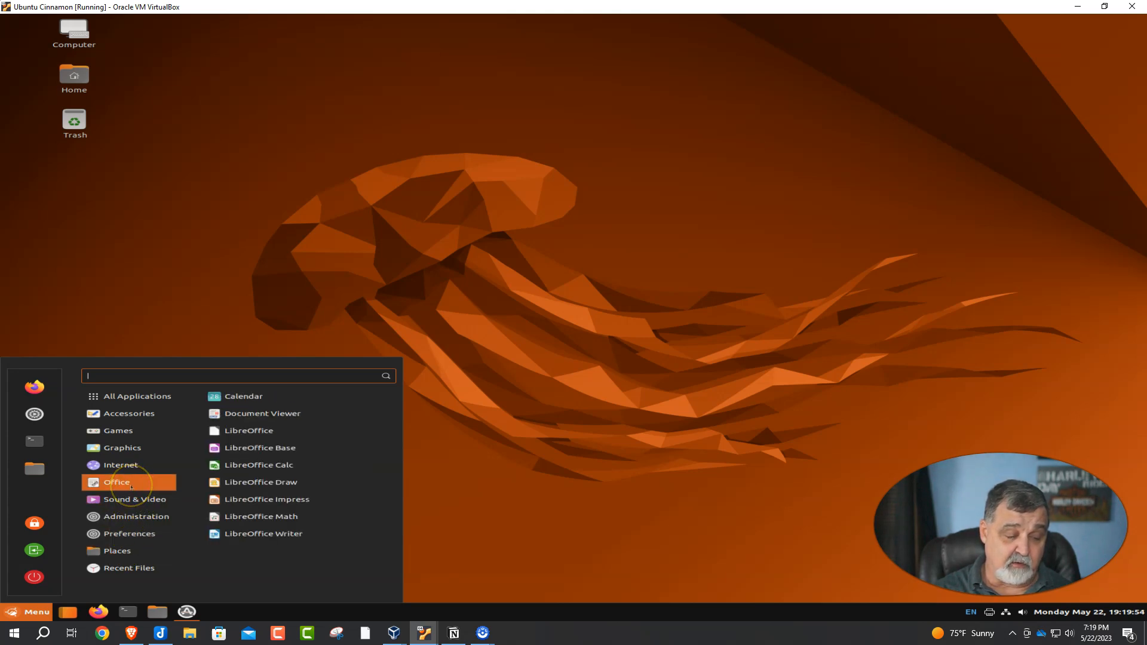
- Launch LibreOffice Writer from the Office applications, dismiss its Tip of the Day, and close the blank document
left_click(259, 537)
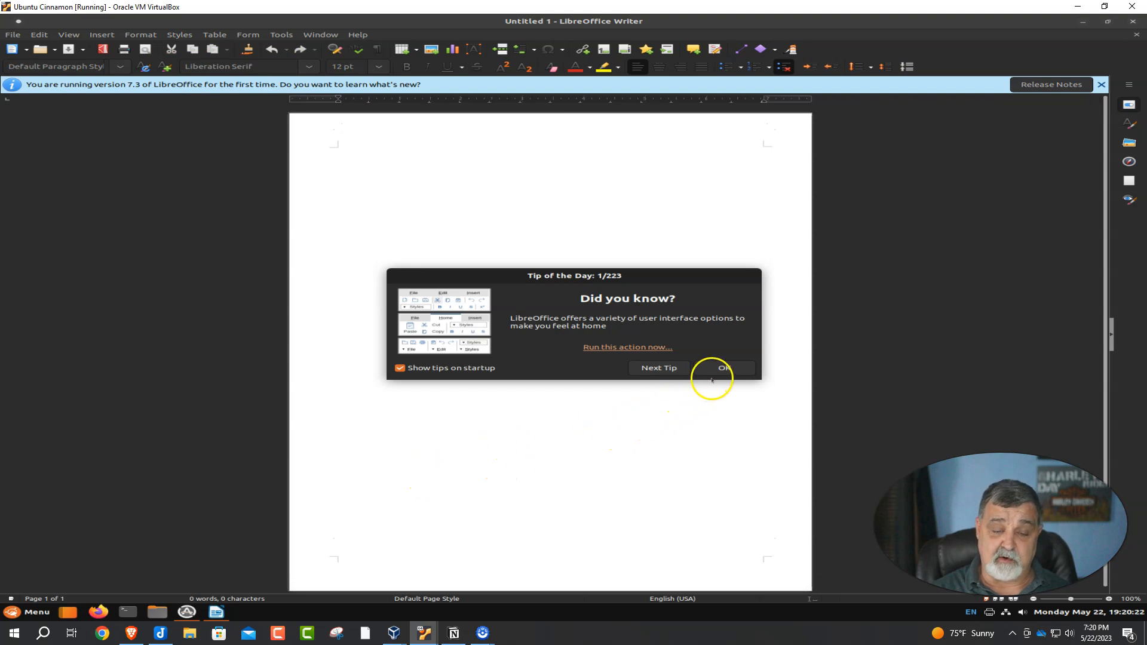
left_click(723, 368)
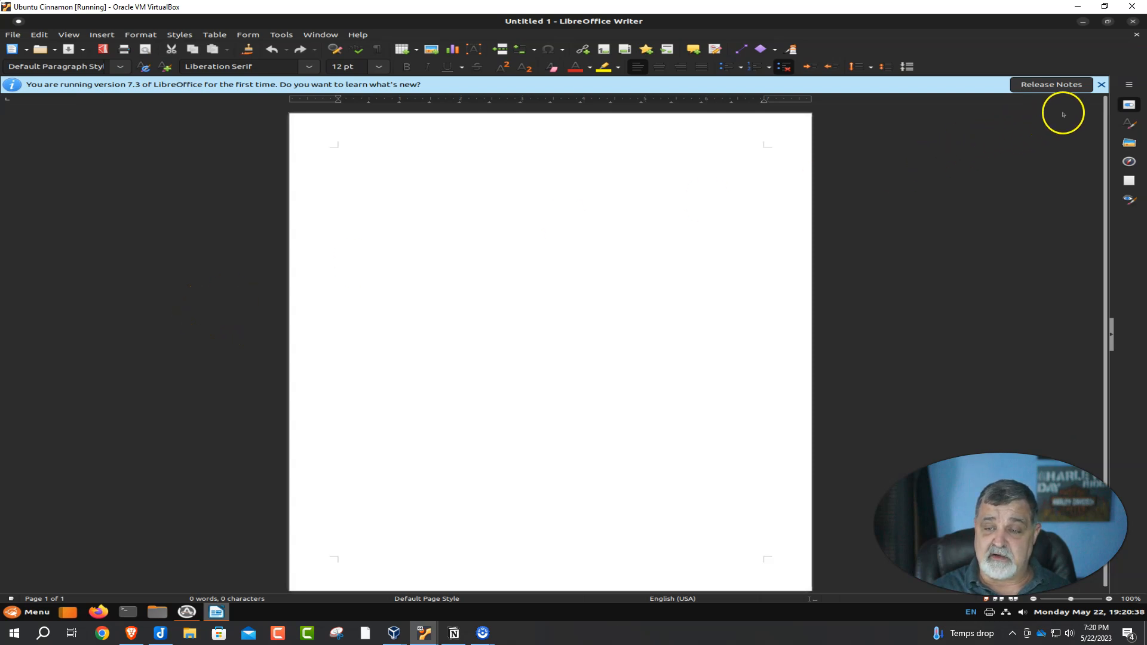
left_click(1133, 22)
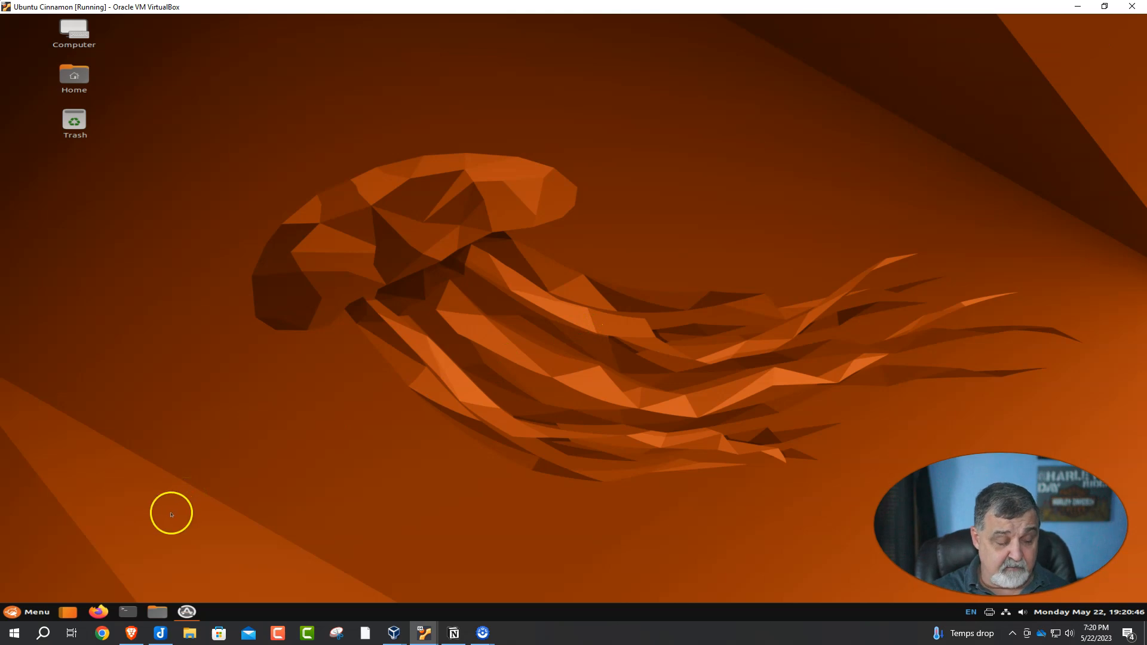
- Find and open the Display settings, examine the available screen resolutions, and close the window without choosing one
left_click(26, 613)
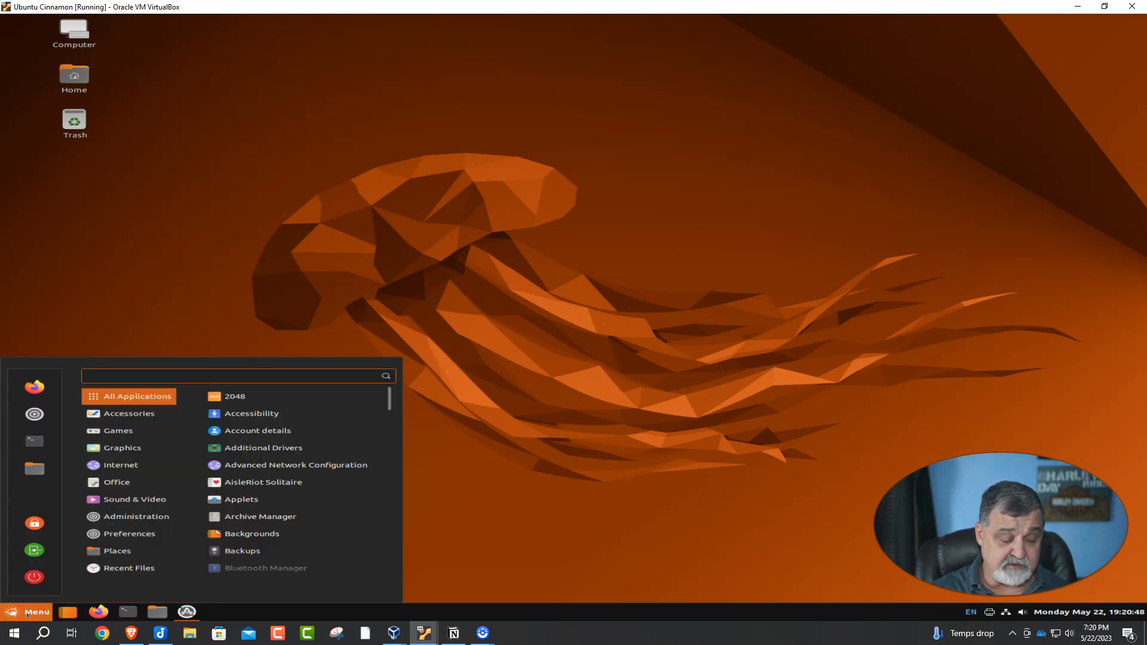
type("disl")
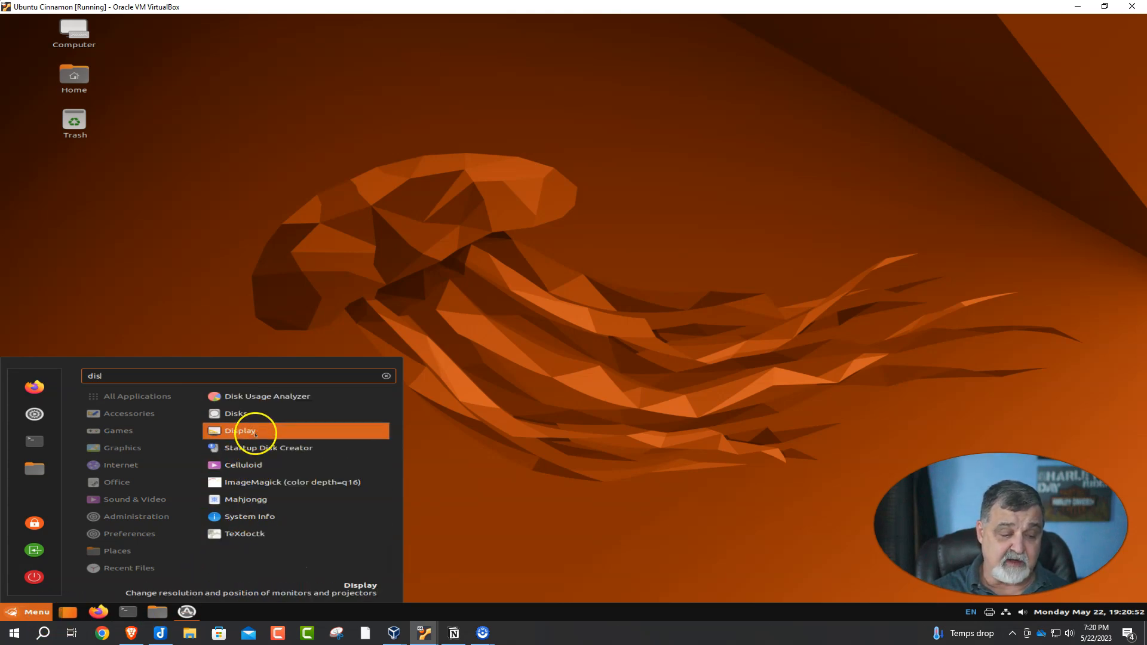
key("BackSpace")
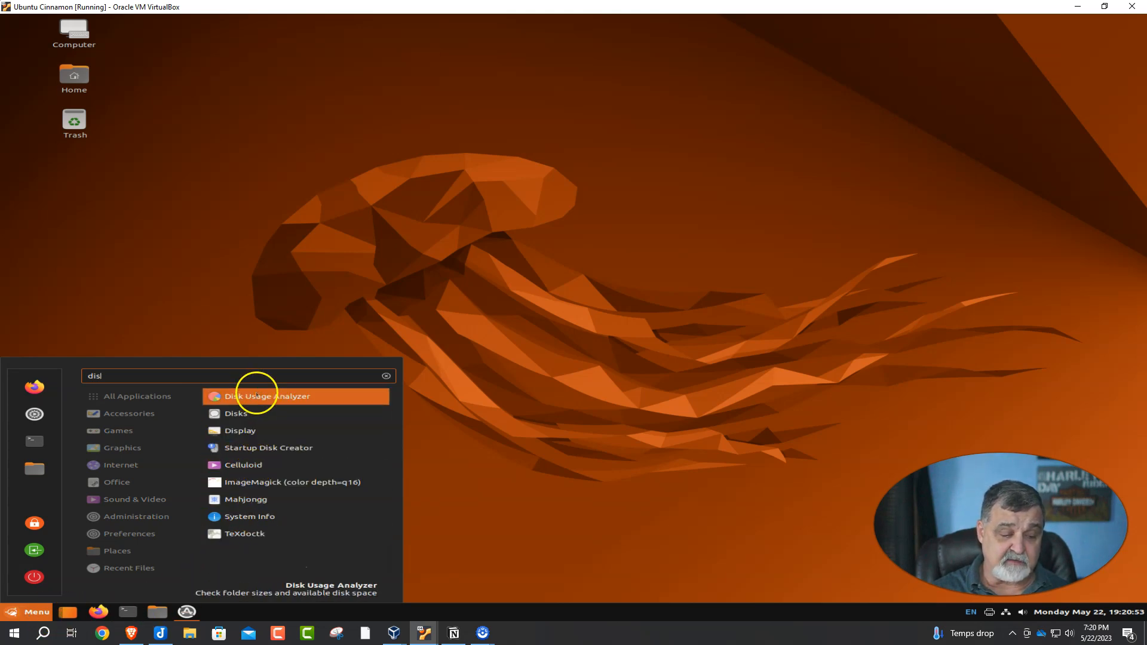
left_click(247, 429)
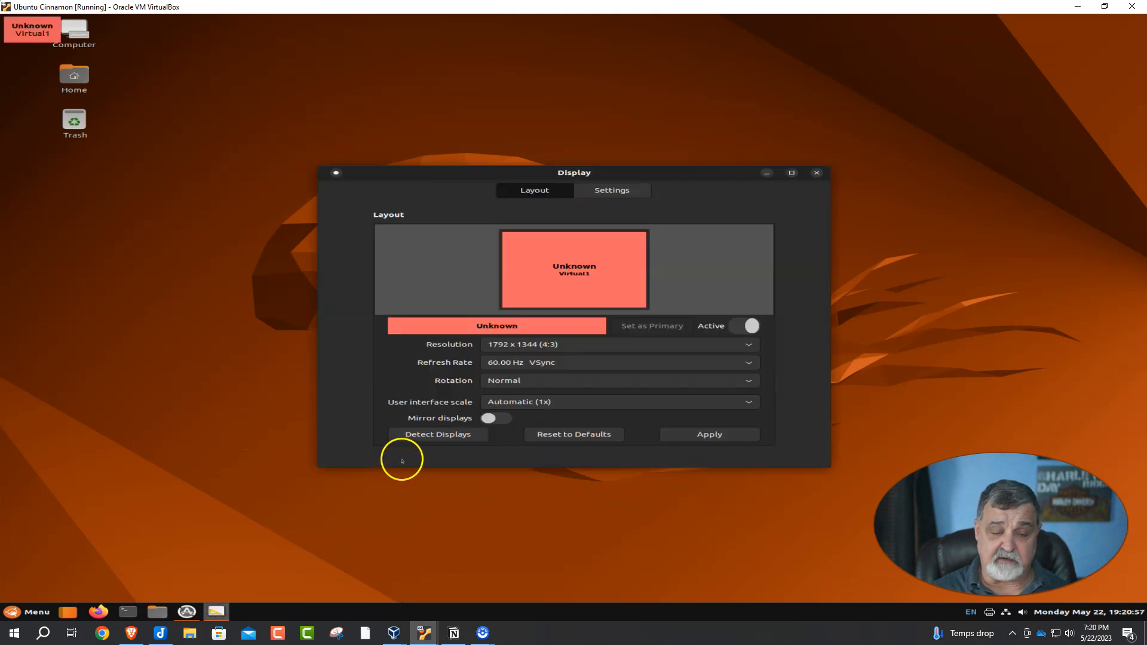
left_click(499, 344)
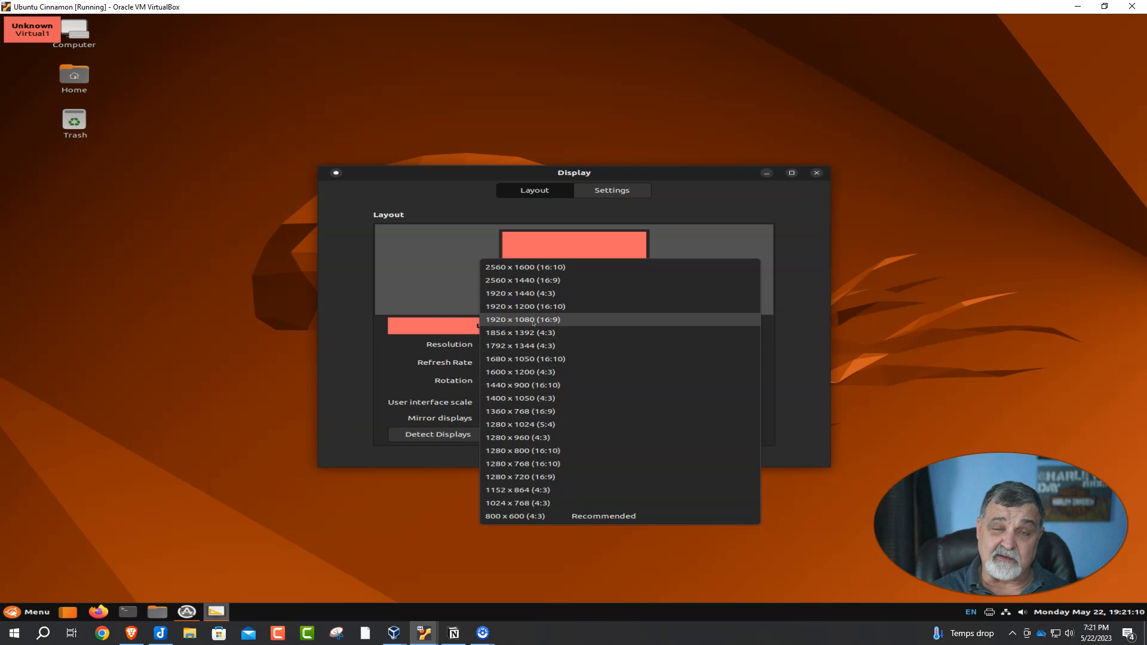
left_click(359, 371)
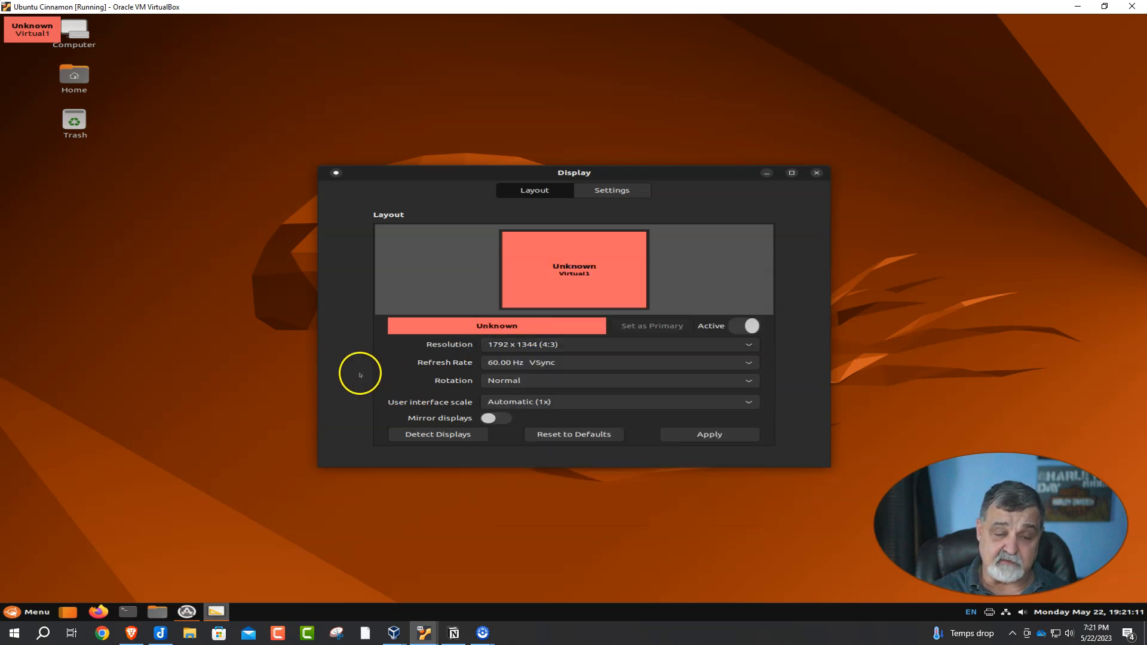
left_click(816, 173)
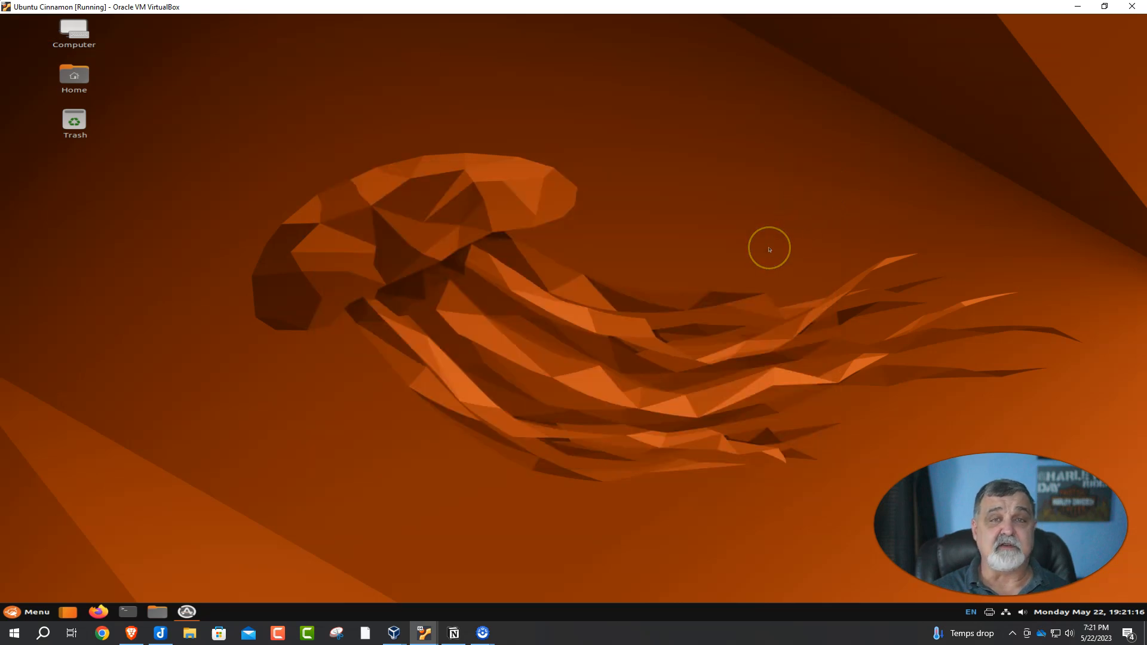